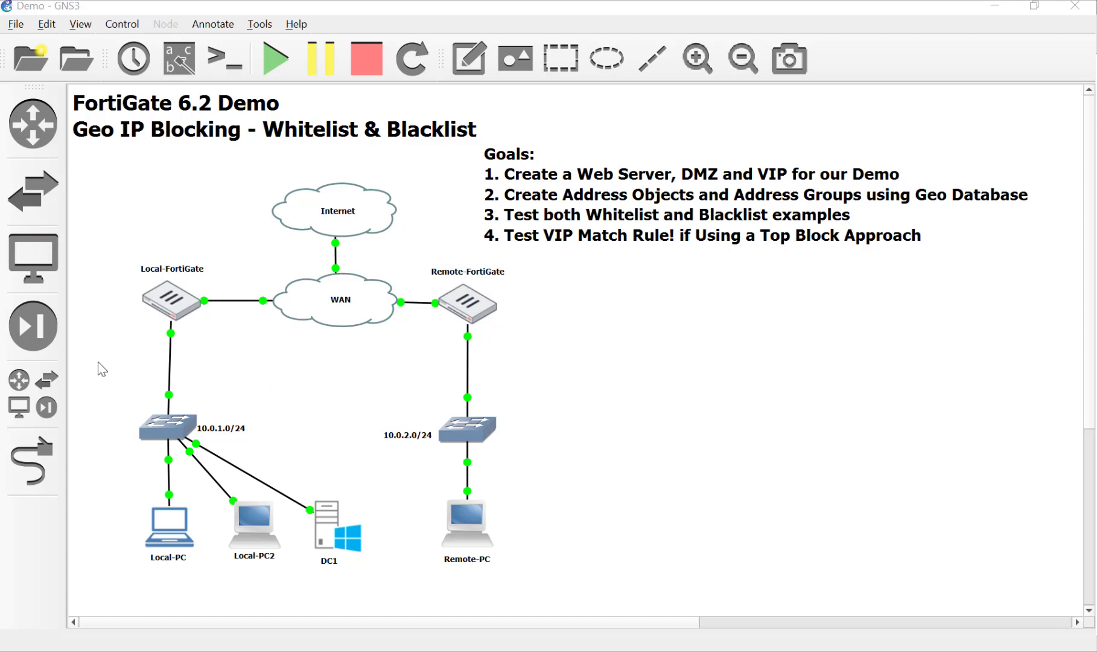
Add an Ethernet switch on the GNS3 VM server and place it below Local-FortiGate.
click(36, 214)
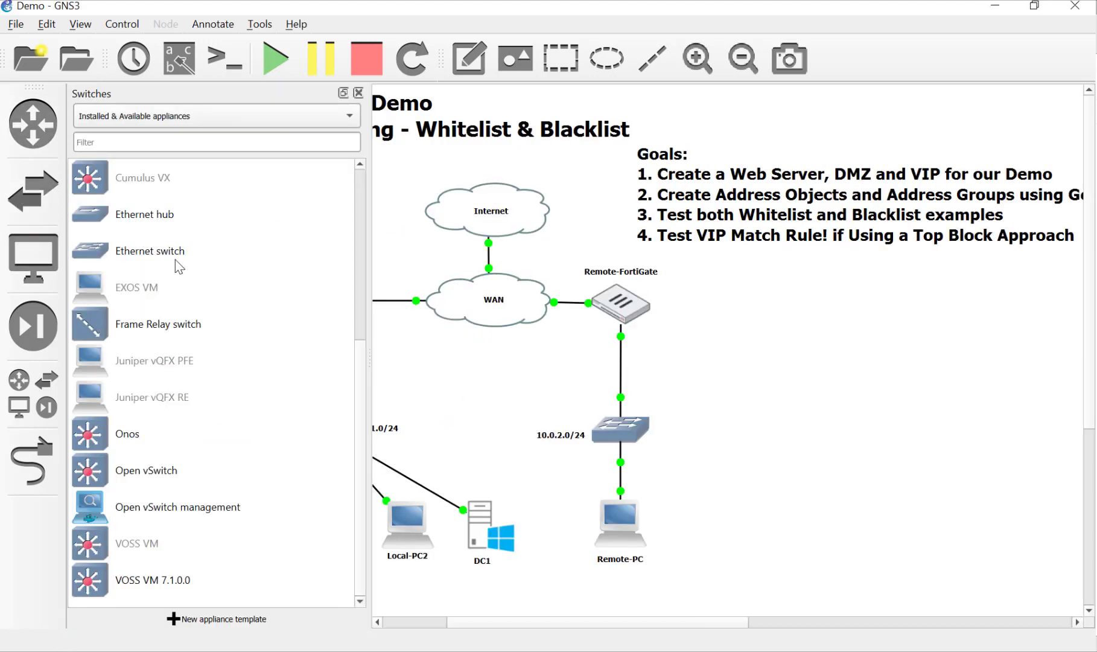
drag(157, 252, 434, 253)
click(507, 305)
click(516, 331)
click(499, 338)
click(359, 92)
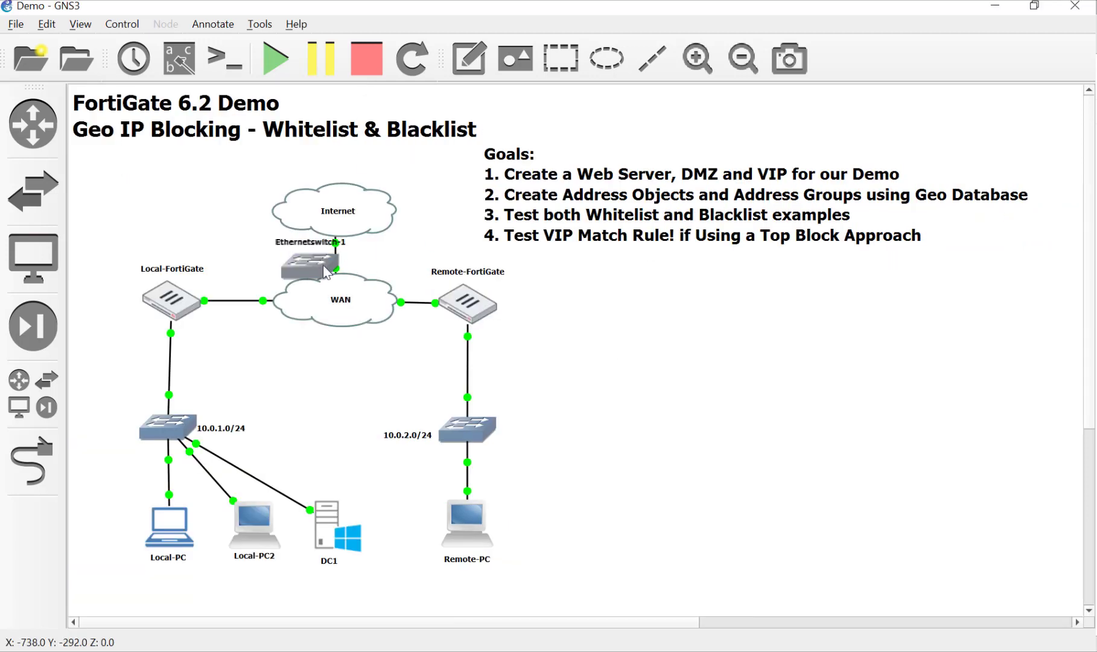
drag(312, 275, 279, 391)
Rename the switch to 172.16.1.0/24 and nudge it into position.
double_click(276, 357)
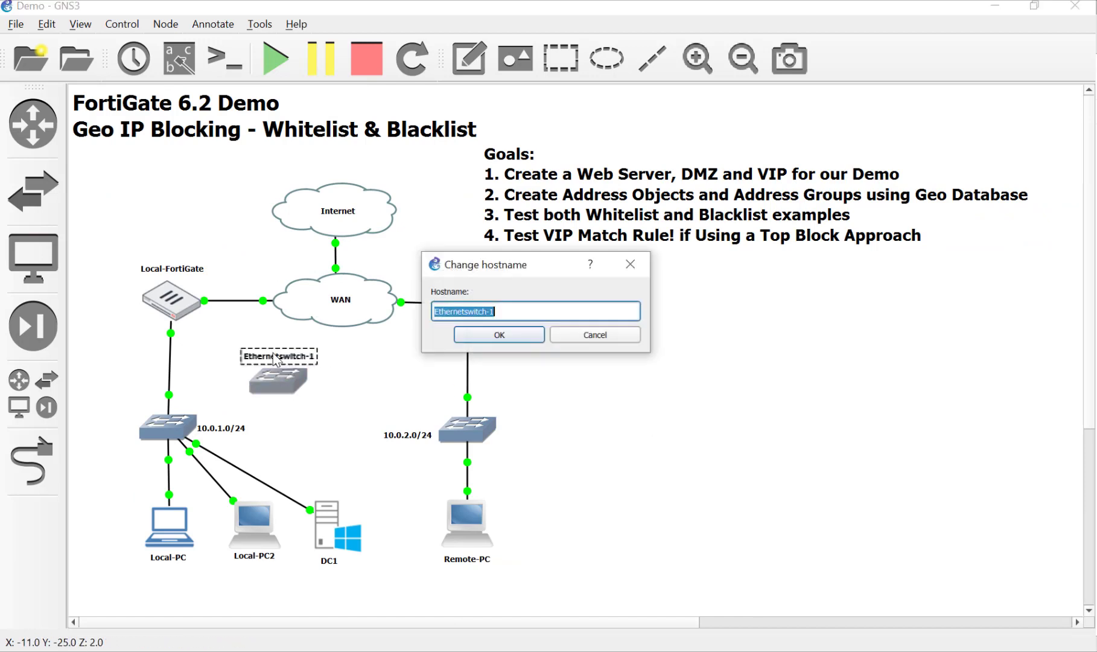
text(172.16)
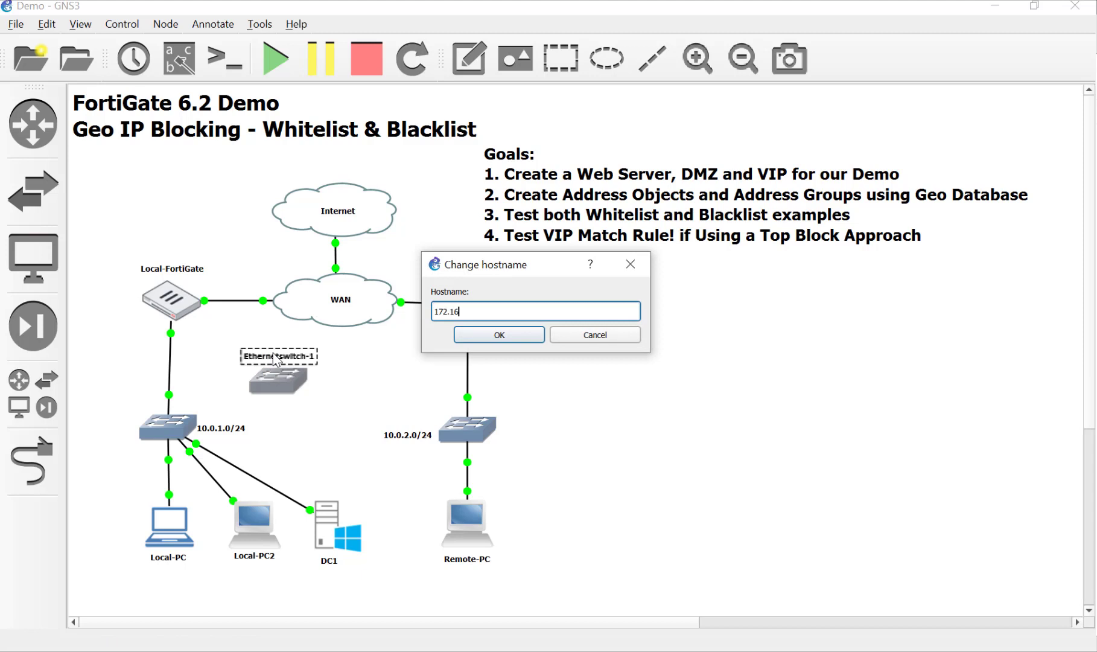
text(.1.0/24)
key(Return)
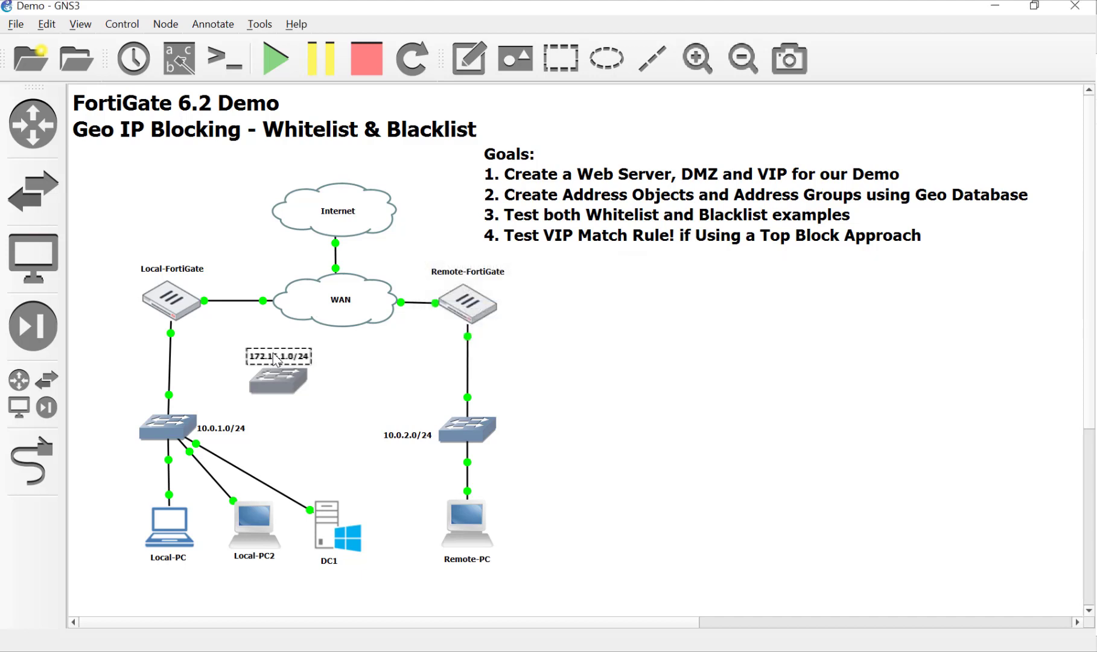
click(350, 362)
drag(283, 377, 241, 365)
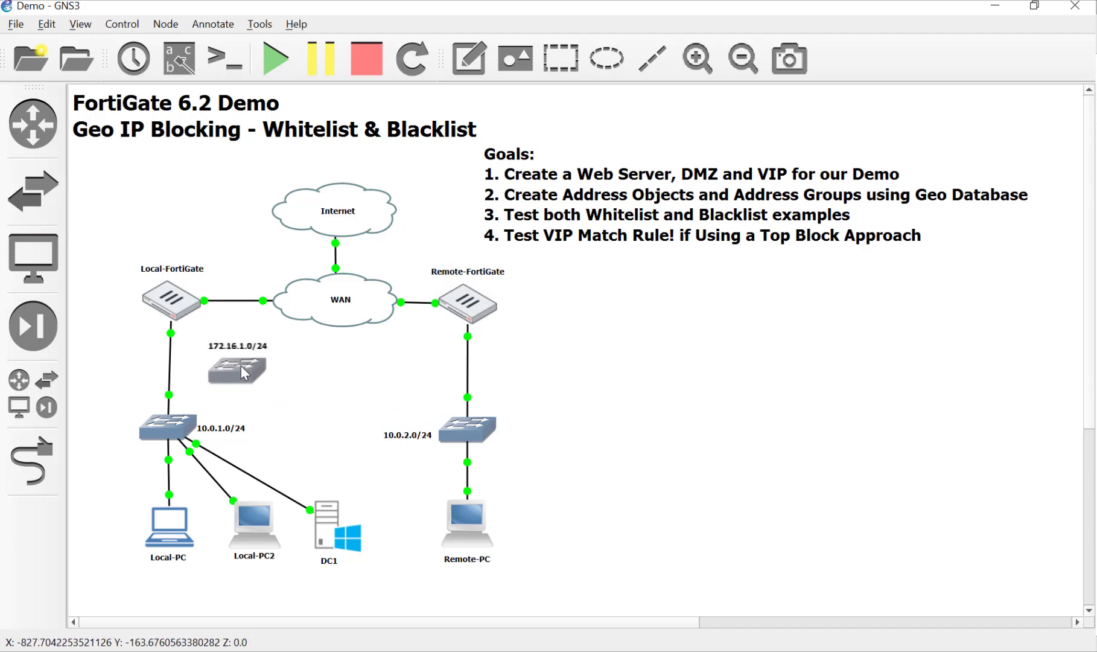
Drag the Toolbox appliance from the all-devices list and place Toolbox-1 beside the 172.16.1.0/24 switch.
click(59, 393)
scroll(185, 420, down, 15)
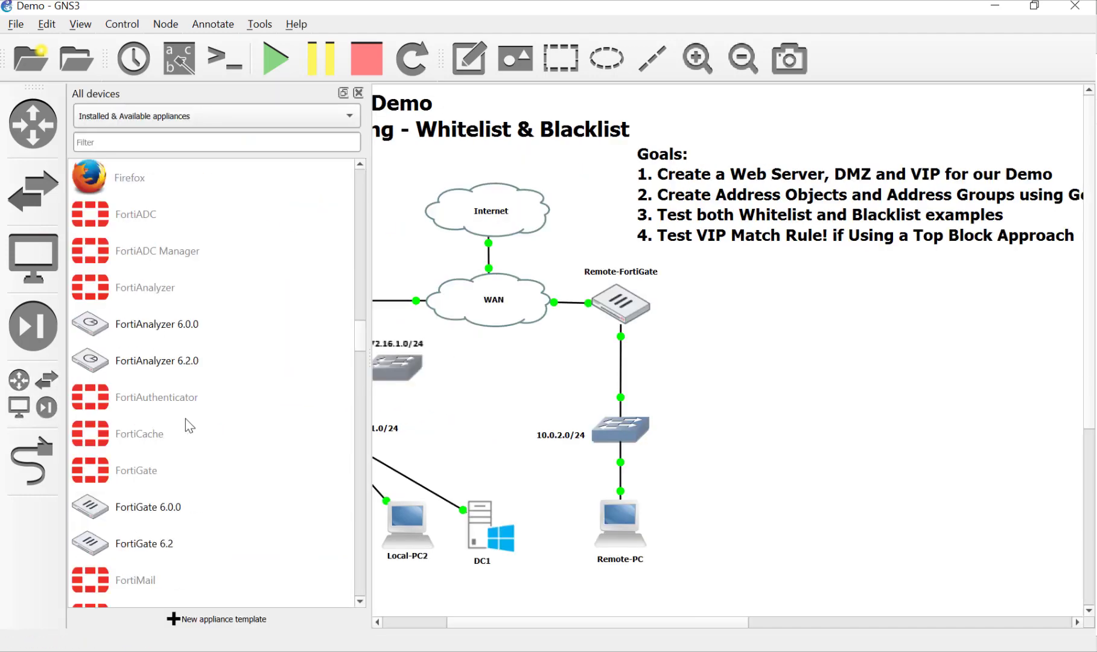
scroll(185, 418, up, 3)
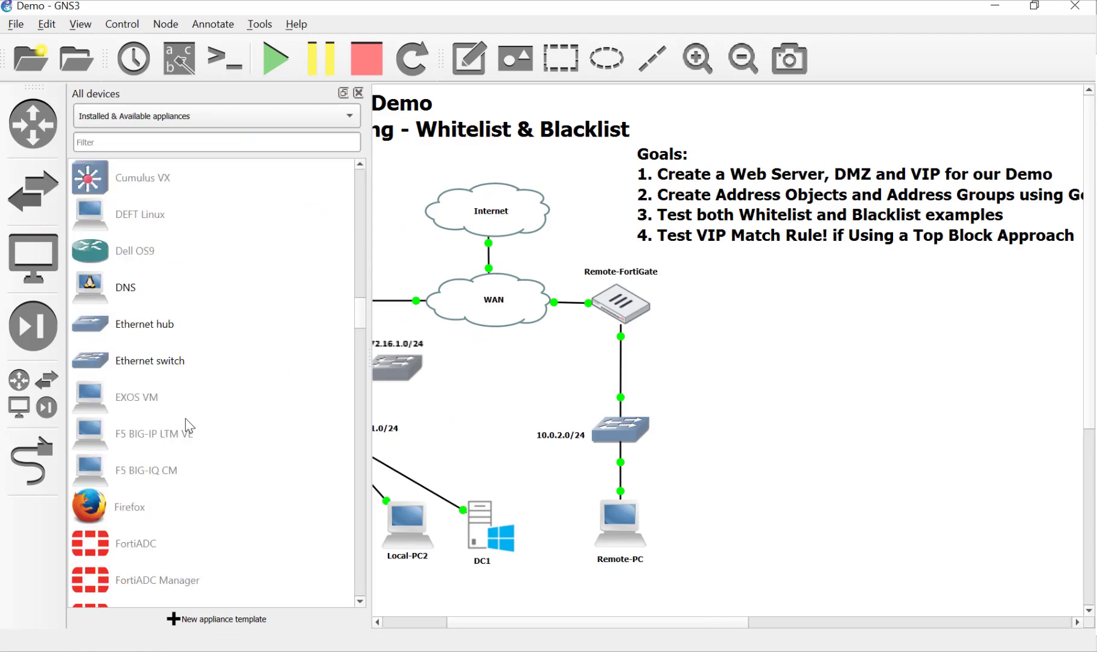
scroll(185, 419, up, 2)
scroll(186, 418, down, 2)
scroll(185, 418, down, 5)
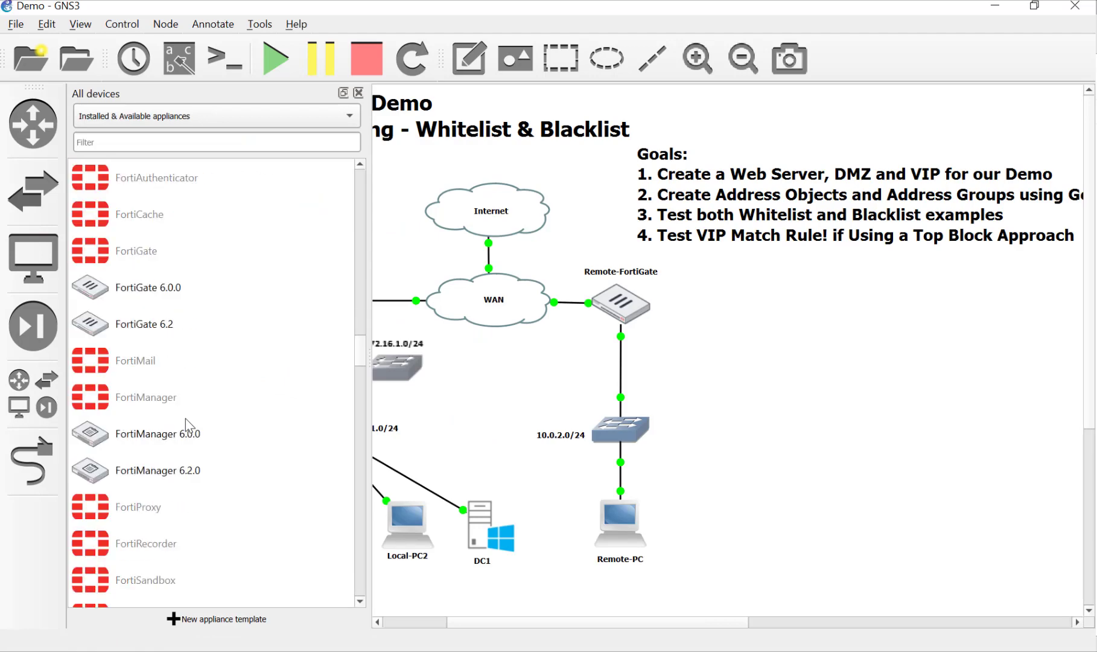
scroll(185, 418, down, 2)
scroll(185, 418, down, 2)
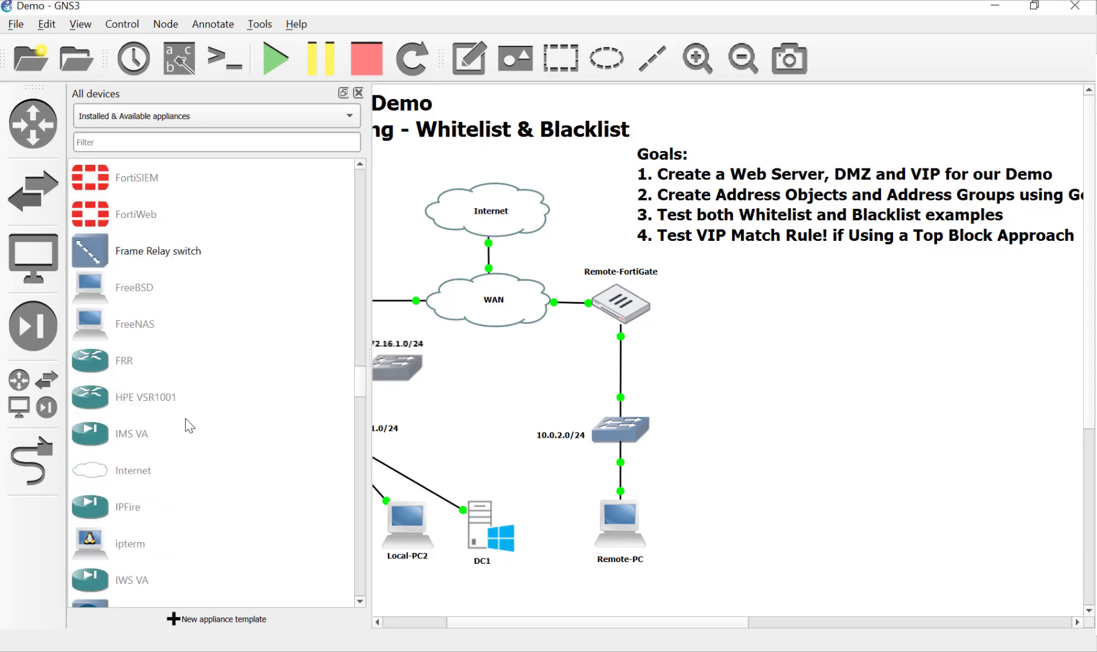
scroll(185, 418, down, 5)
scroll(185, 418, down, 3)
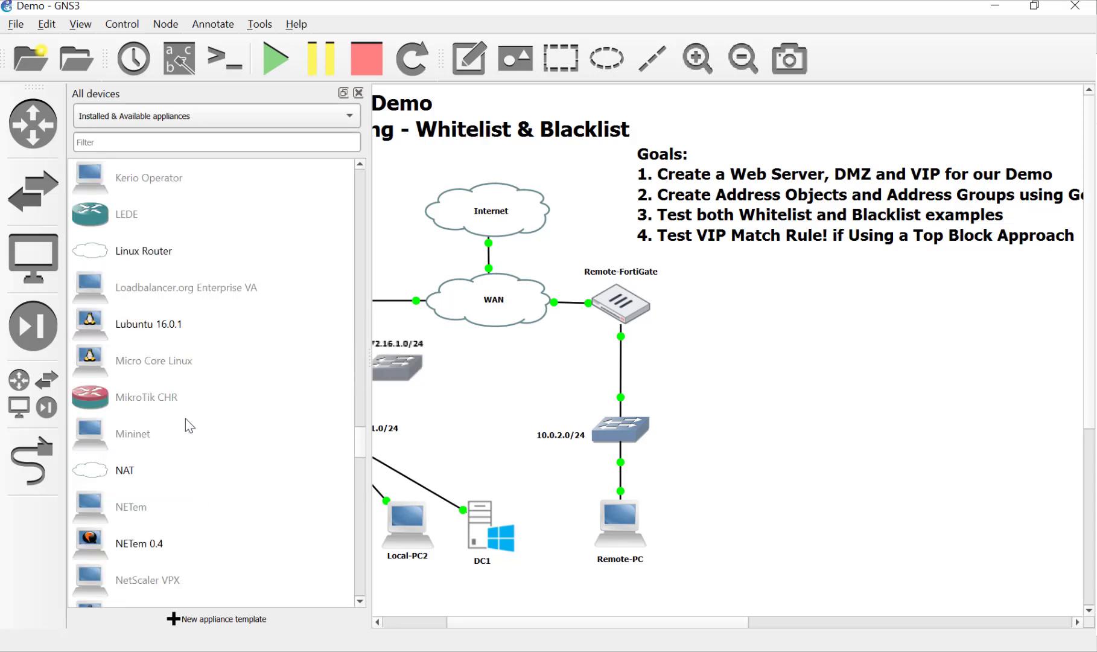
scroll(185, 419, down, 1)
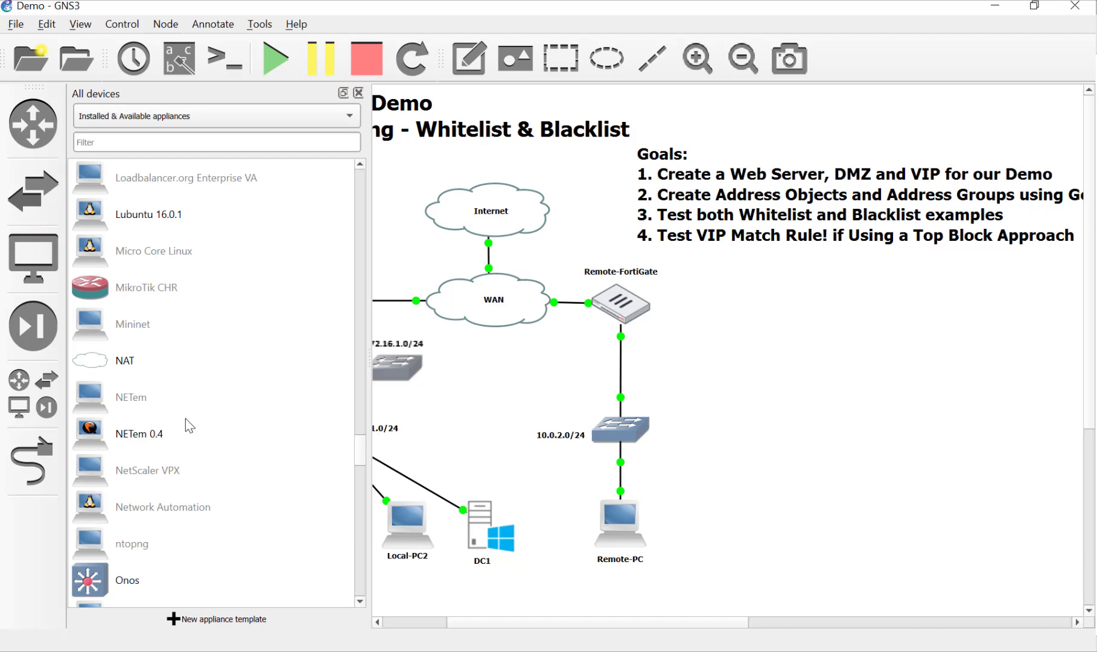
scroll(185, 418, down, 4)
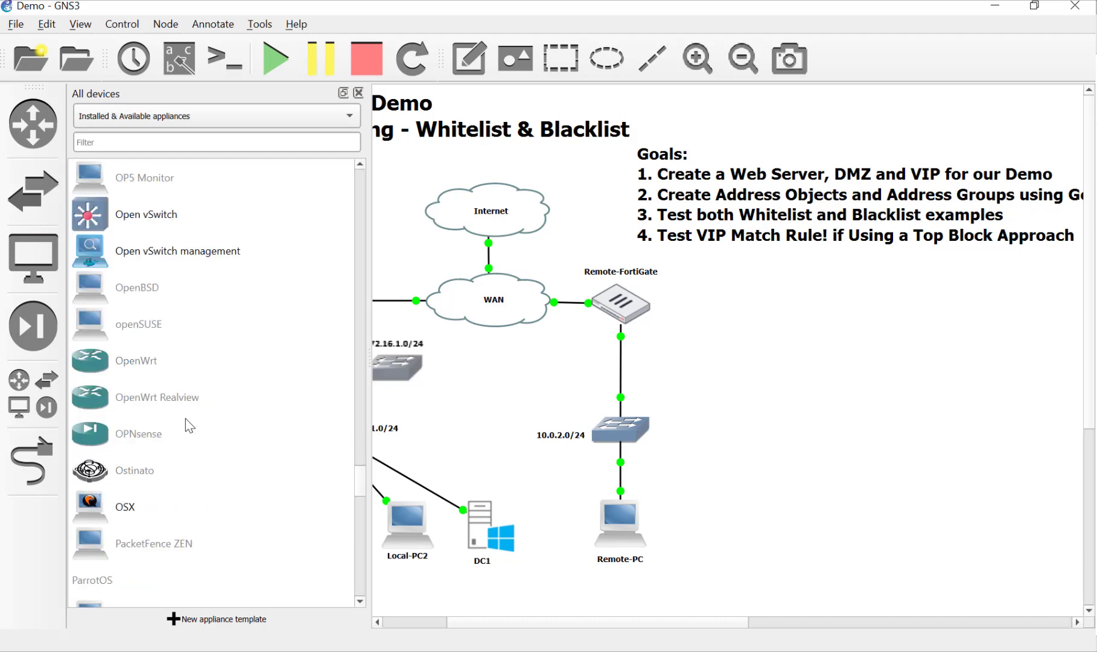
scroll(185, 418, down, 2)
scroll(186, 419, down, 6)
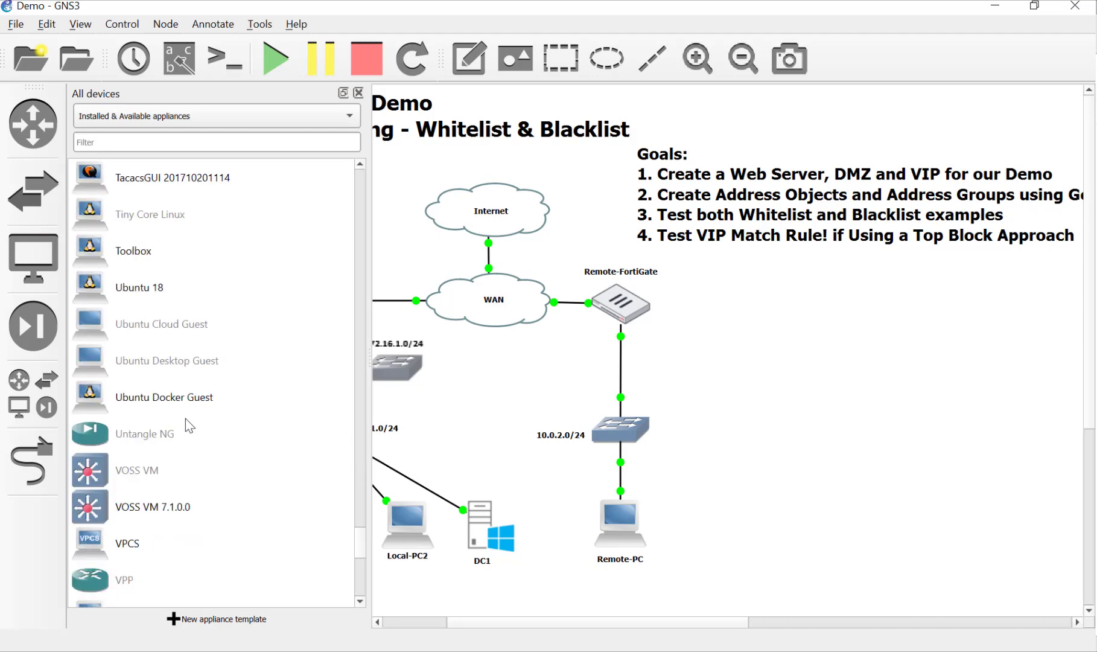
click(146, 261)
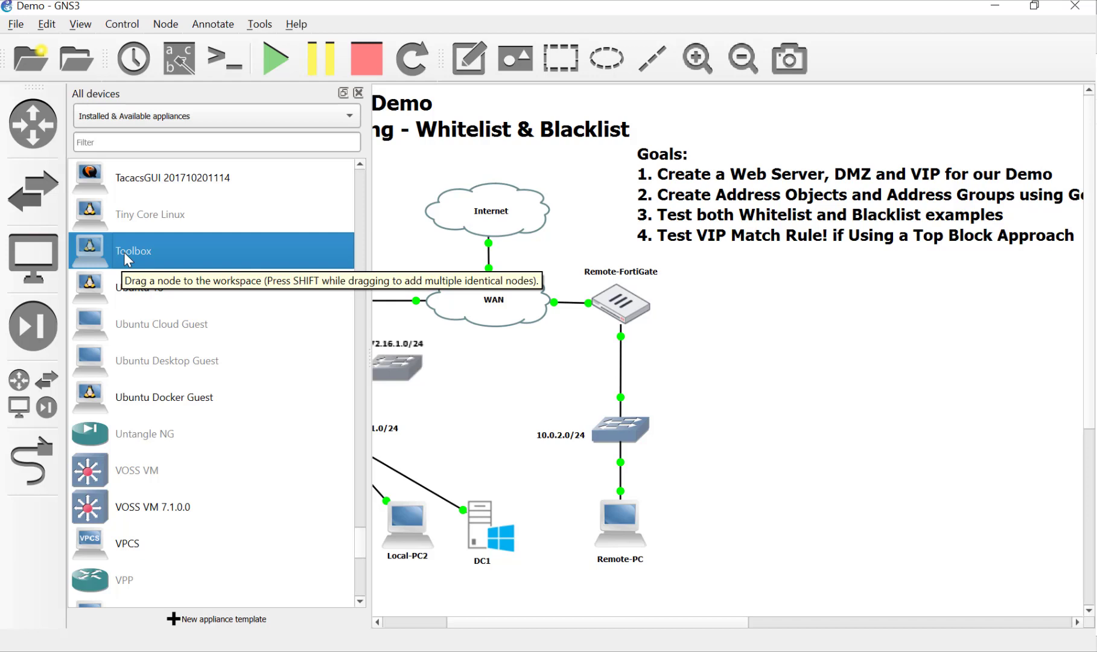
drag(124, 252, 516, 440)
click(358, 93)
click(379, 355)
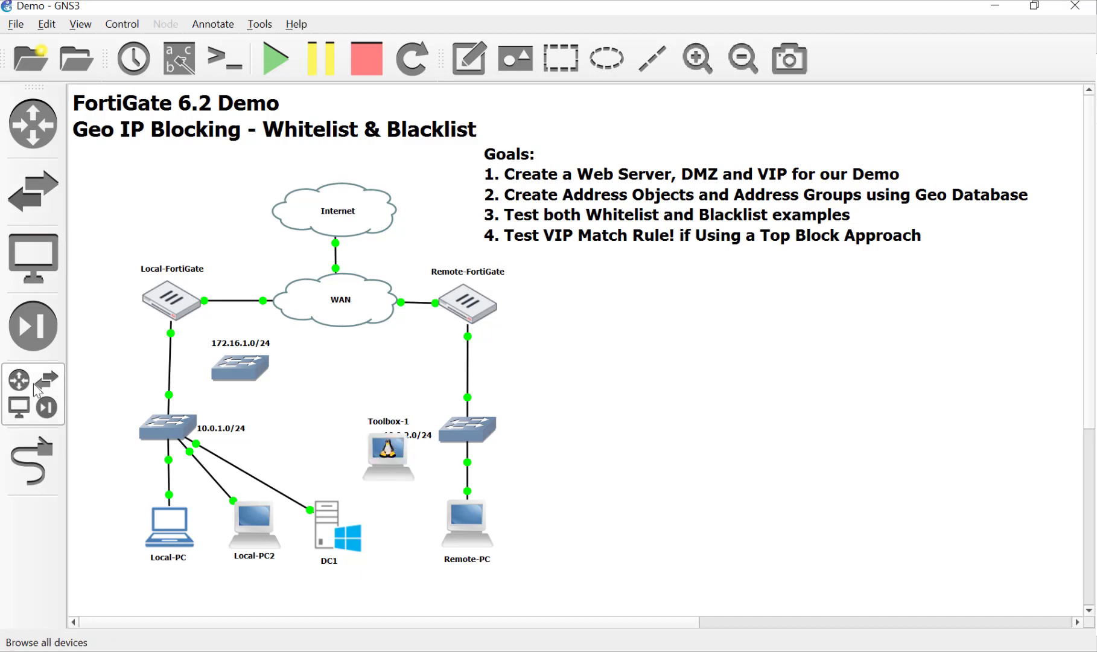
drag(406, 479, 355, 393)
Change Toolbox-1's icon to the 'server' symbol from the Symbols library.
right_click(346, 377)
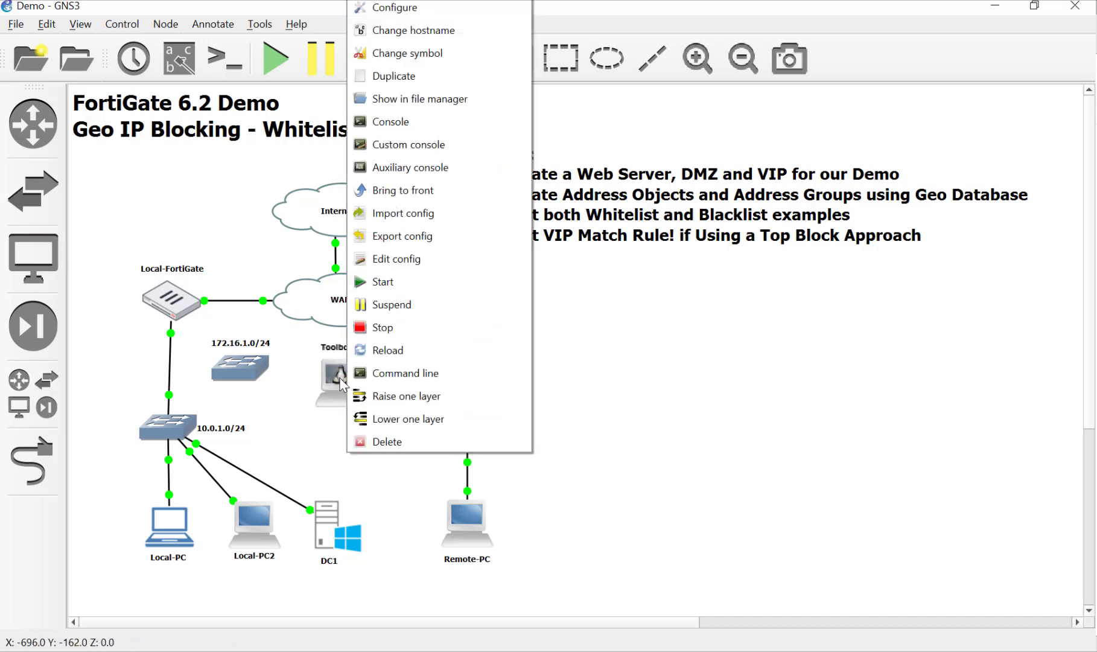
click(401, 53)
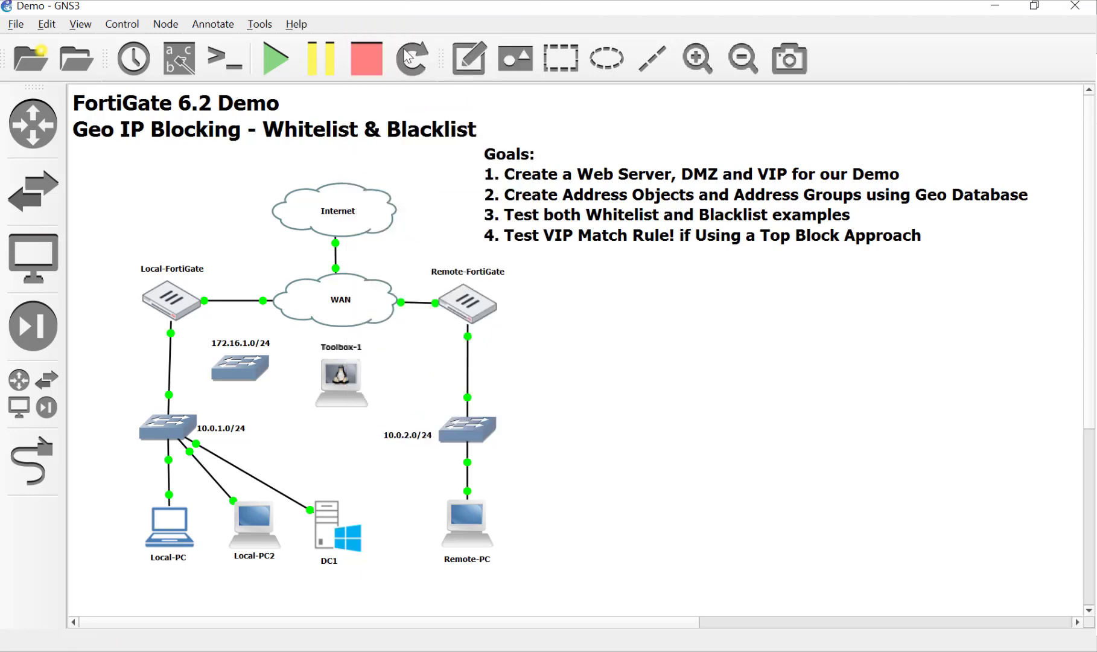
scroll(535, 392, down, 20)
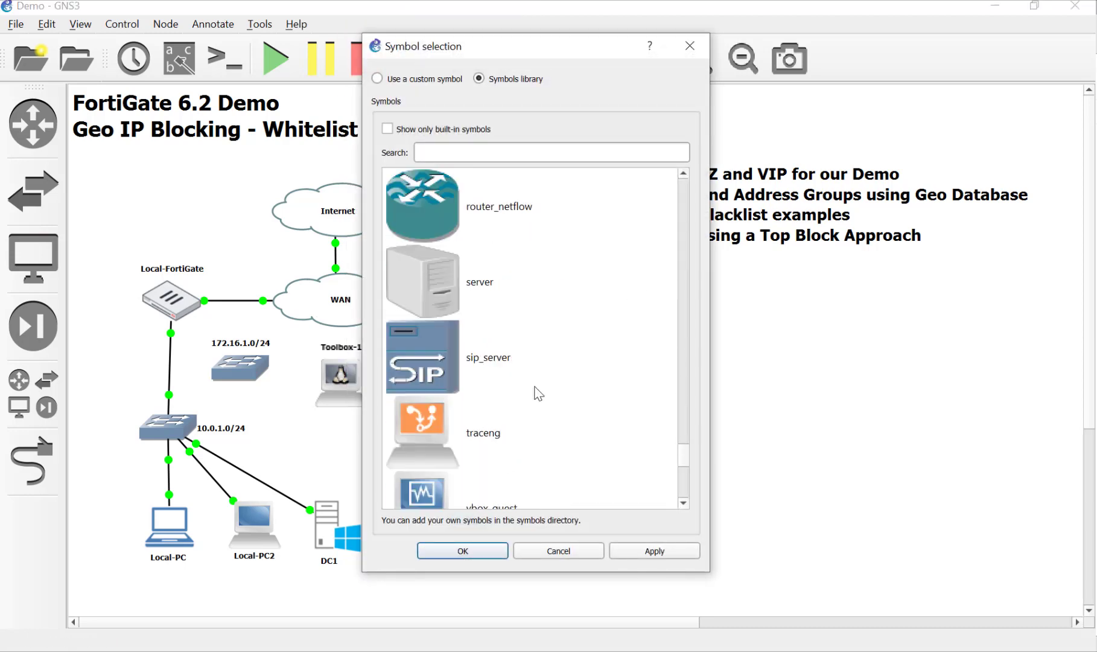
click(441, 286)
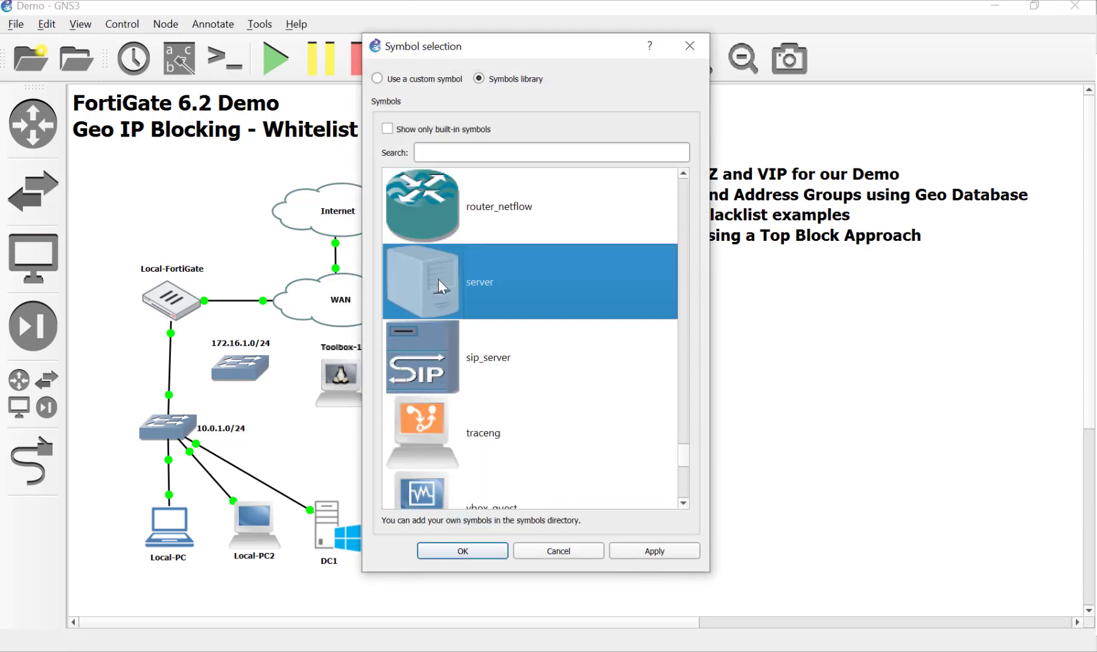
click(638, 549)
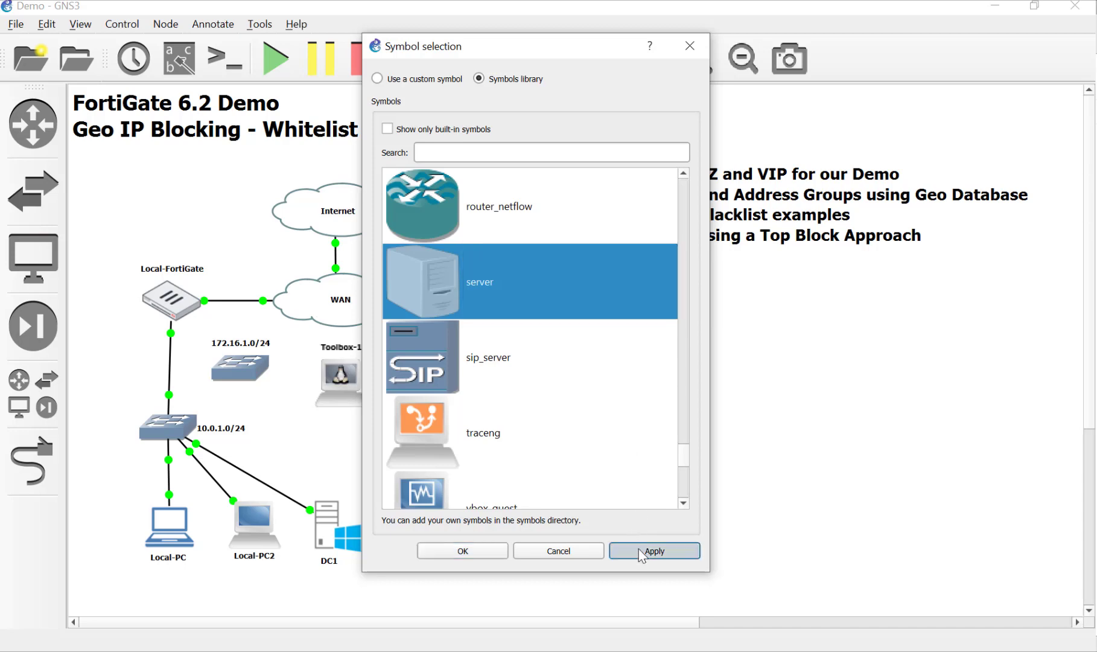
click(483, 557)
right_click(332, 379)
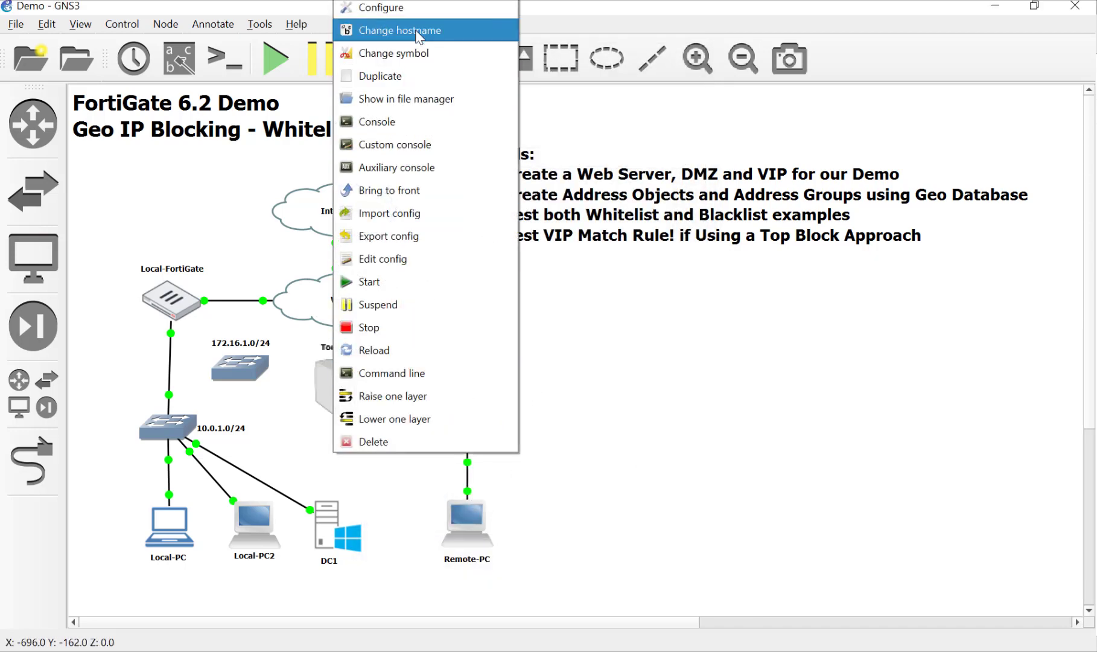
Enable static eth0 on Toolbox-1 with address 172.16.1.100/24 and gateway 172.16.1.254.
click(423, 8)
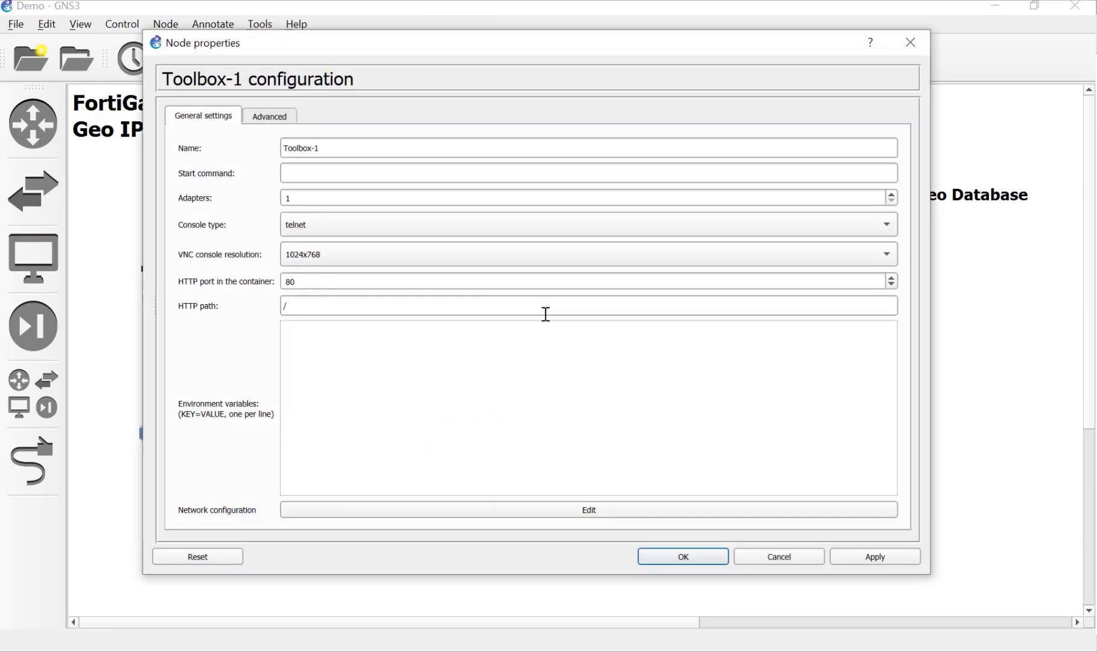
click(572, 515)
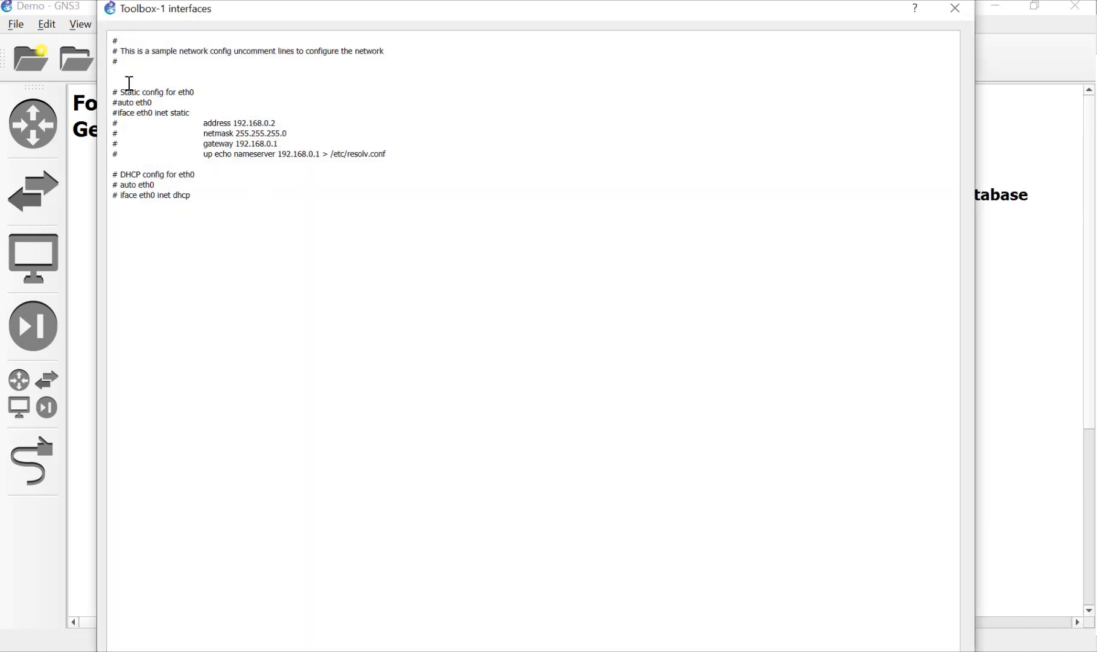
click(118, 102)
key(BackSpace)
key(BackSpace)
key(BackSpace)
key(shift+Right)
key(shift+Right)
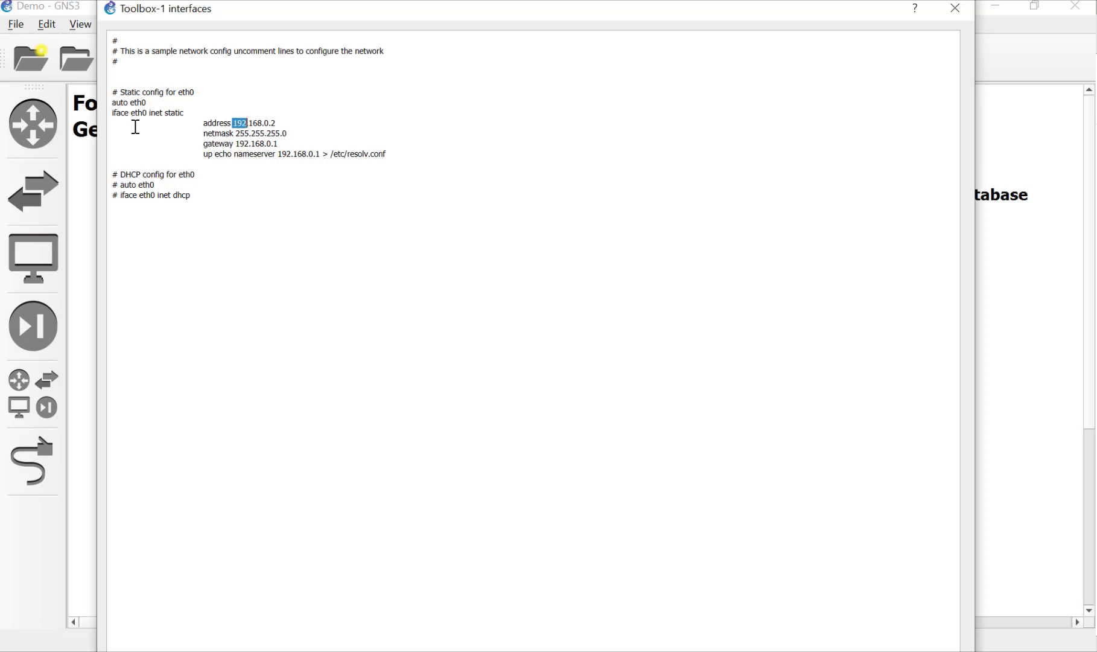
text(172)
key(BackSpace)
key(Right)
key(shift+Right)
text(`)
key(shift+Left)
key(shift+Left)
key(shift+Left)
key(shift+Left)
key(shift+Left)
key(shift+Left)
key(shift+Left)
key(shift+Left)
key(shift+Left)
text(172.16.1.2543)
Set the nameserver to 172.16.1.254, then save and apply Toolbox-1's node settings.
drag(321, 155, 277, 156)
text(172,1)
key(BackSpace)
key(BackSpace)
text(.16.)
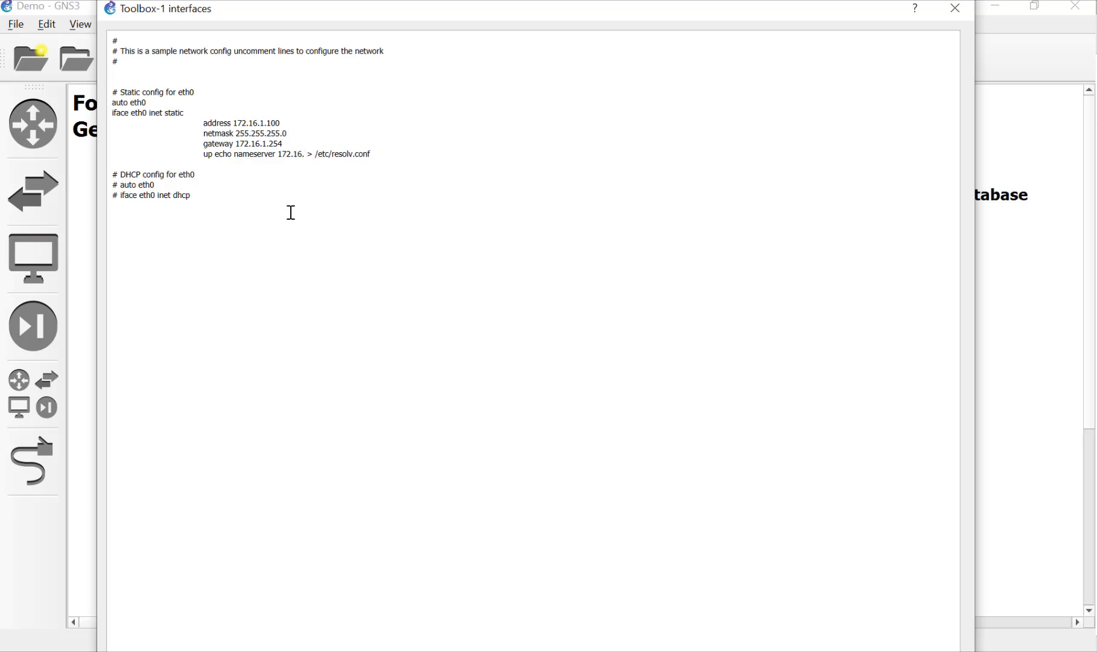
text(1.254)
click(338, 294)
drag(453, 22, 456, 107)
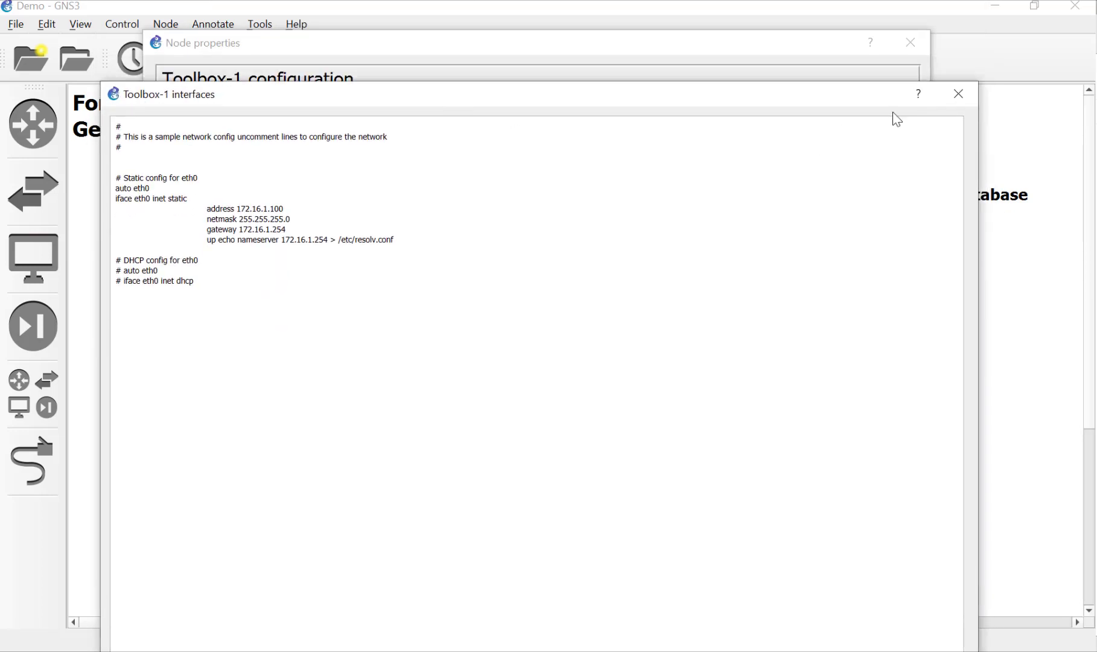
drag(795, 98, 801, 41)
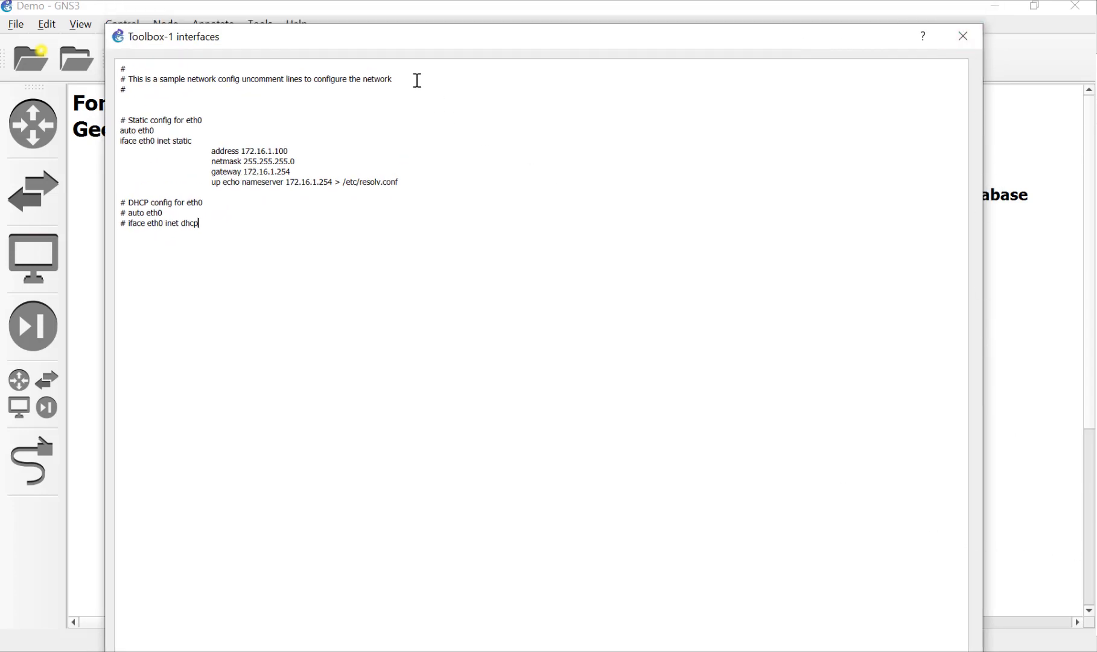
drag(345, 39, 377, 13)
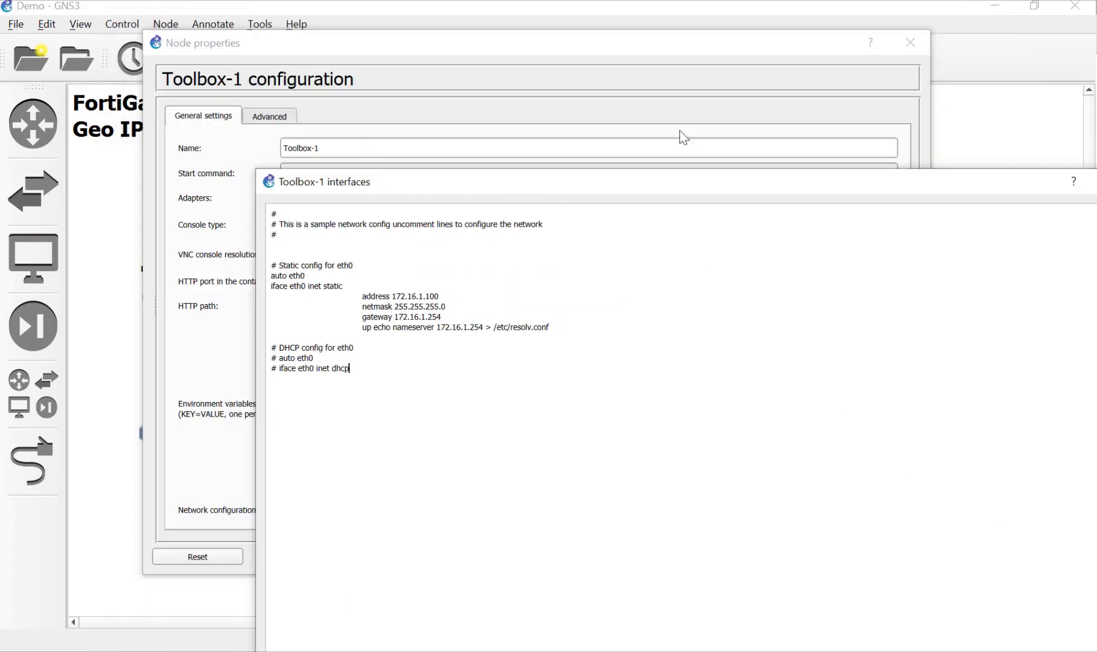
key(Escape)
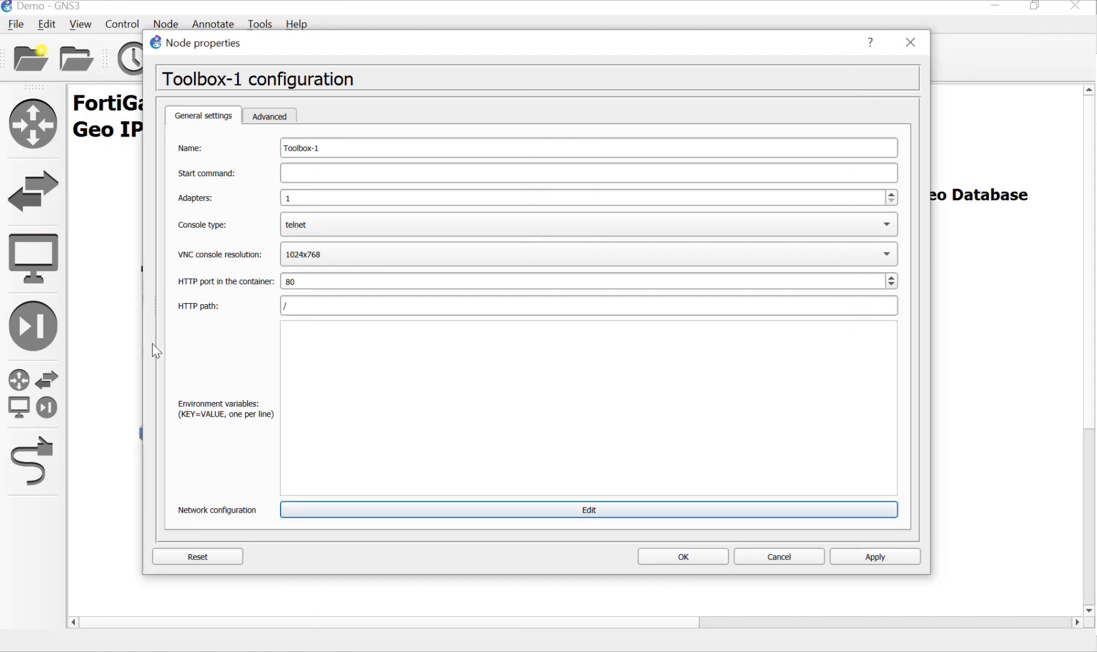
click(886, 556)
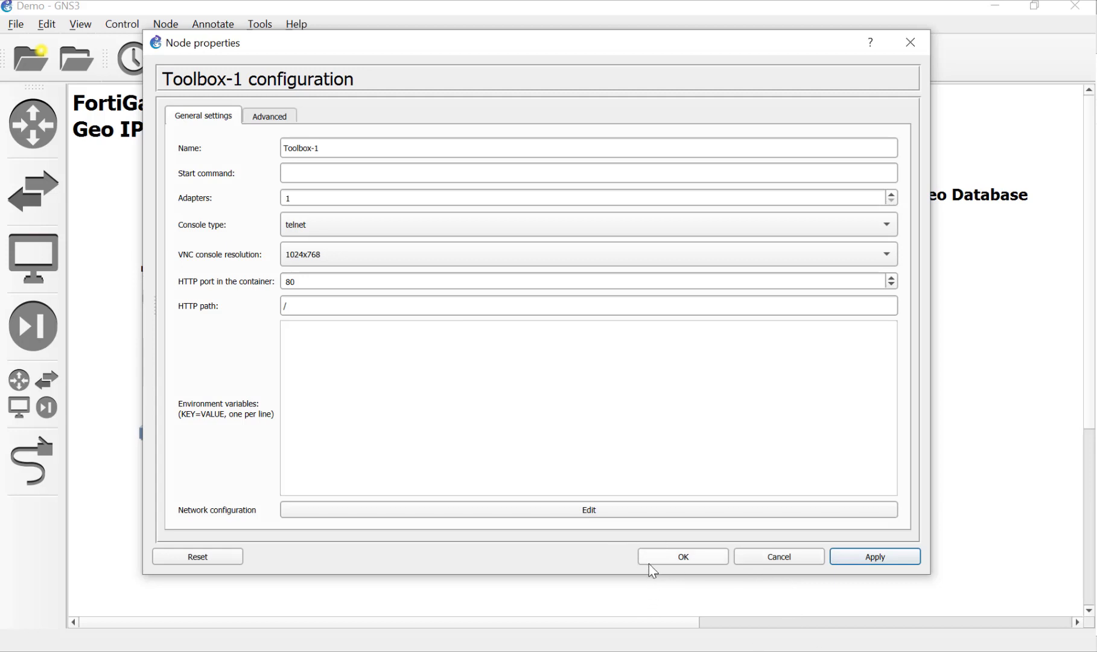
click(650, 561)
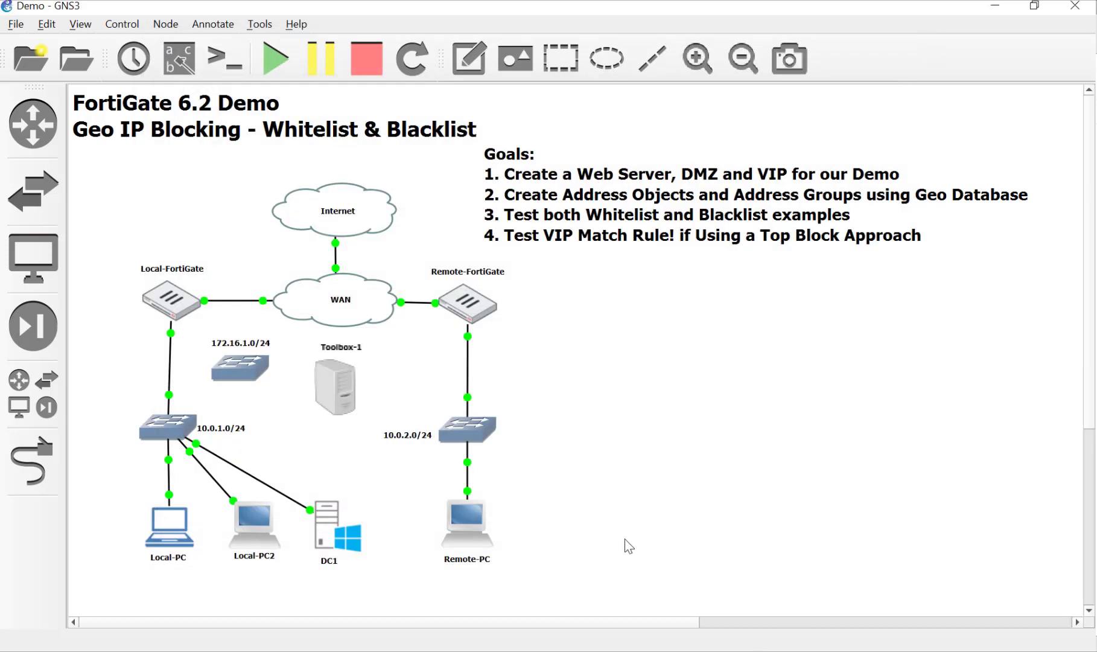
Move Toolbox-1 above Local-FortiGate and rename it WebServer.
drag(347, 387, 152, 210)
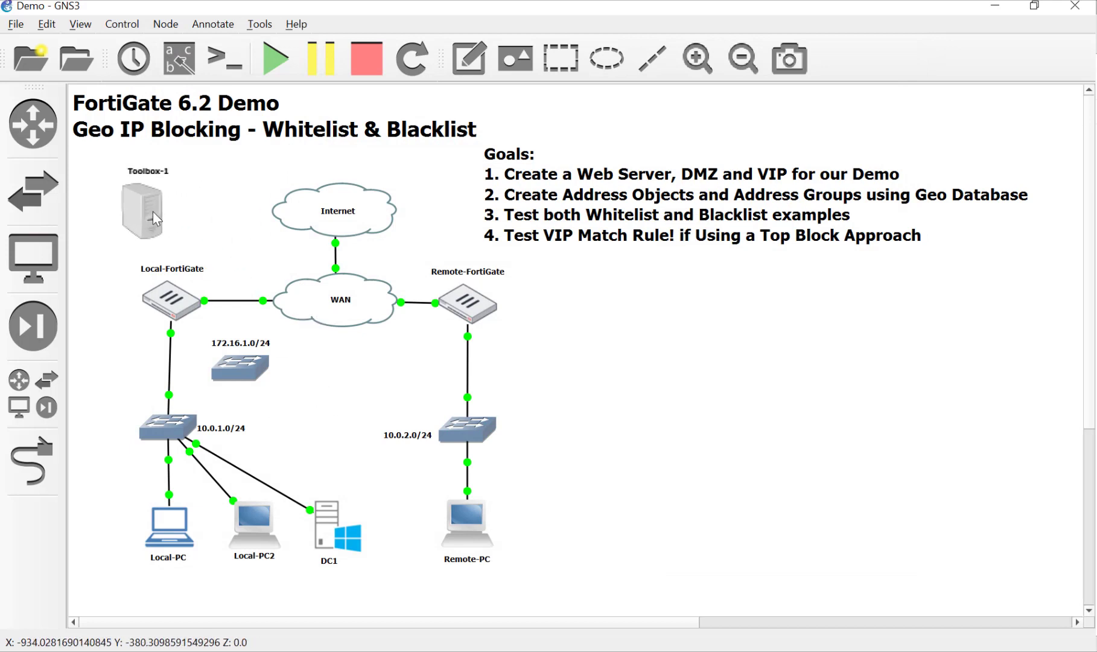
click(133, 175)
double_click(133, 177)
text(WebServer)
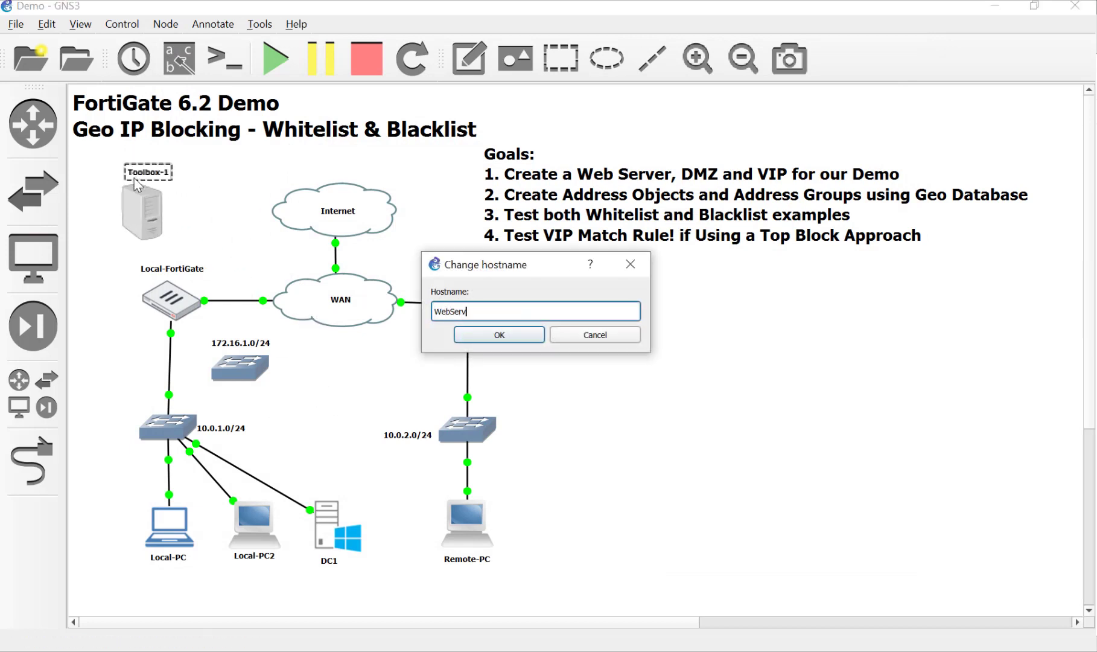
click(513, 333)
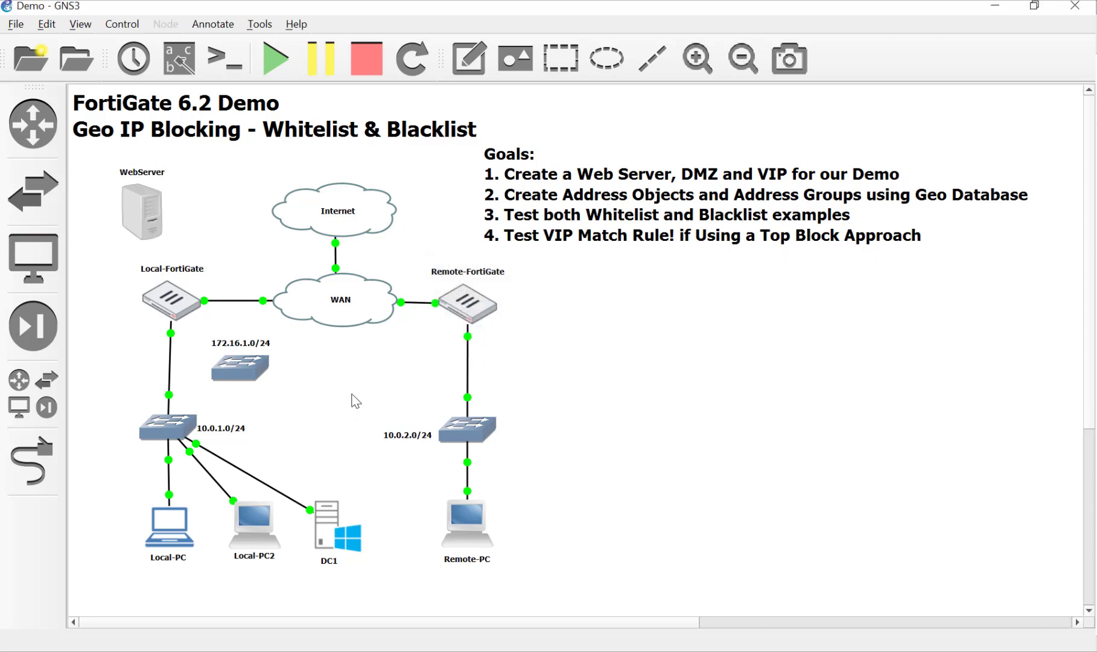
Link Local-FortiGate port2 to the 172.16.1.0/24 switch.
click(24, 449)
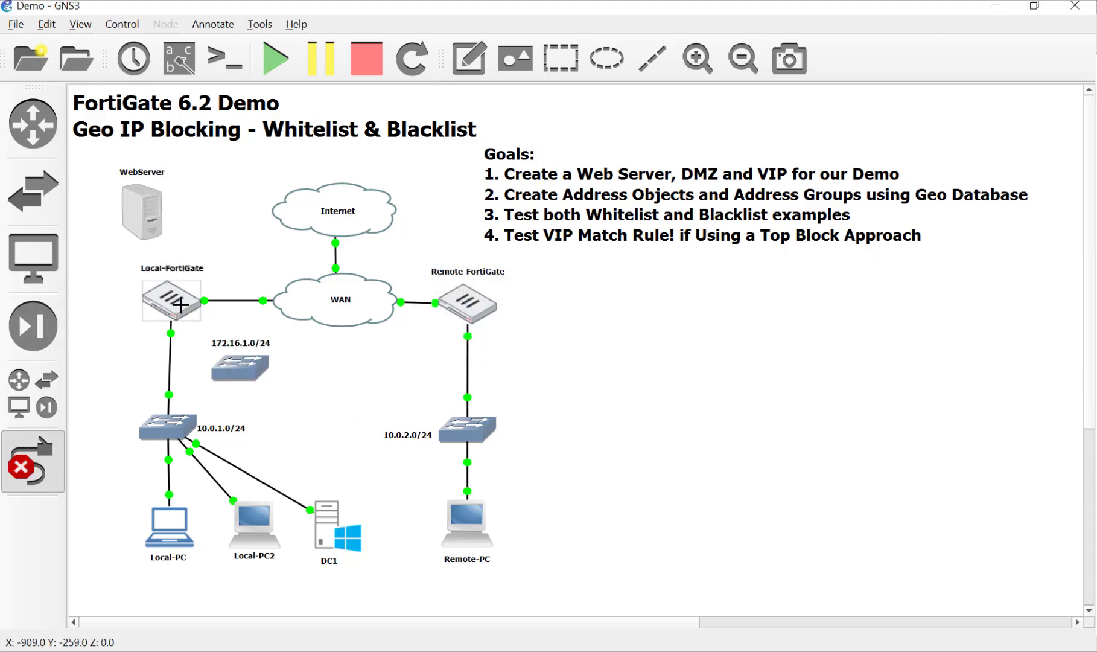
click(180, 305)
click(211, 339)
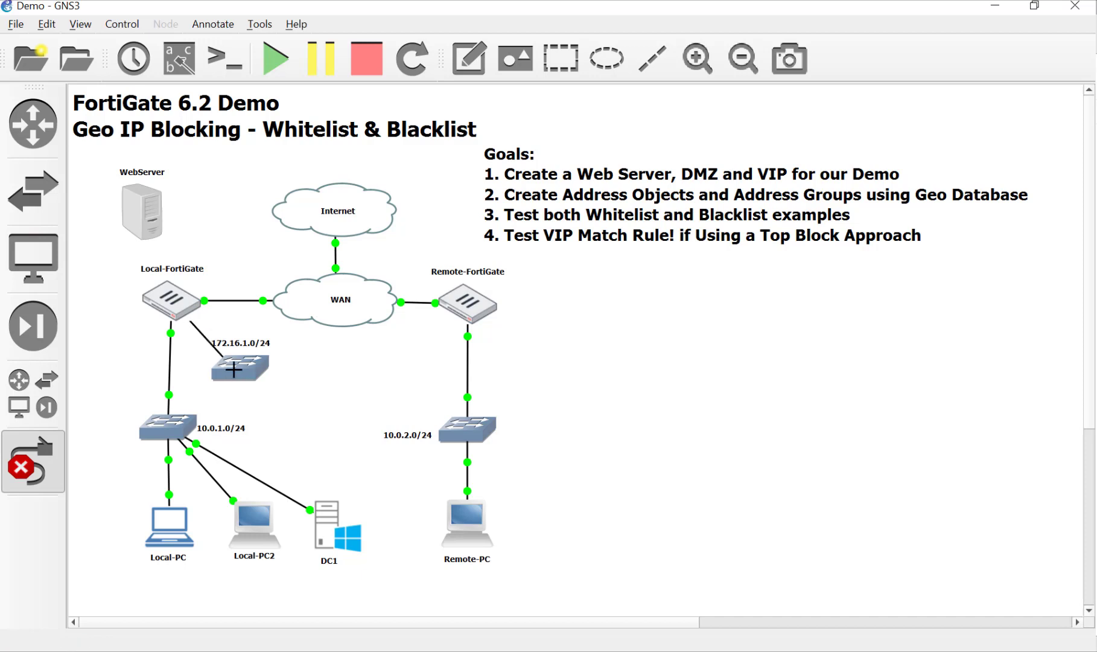
click(240, 370)
click(261, 374)
right_click(289, 377)
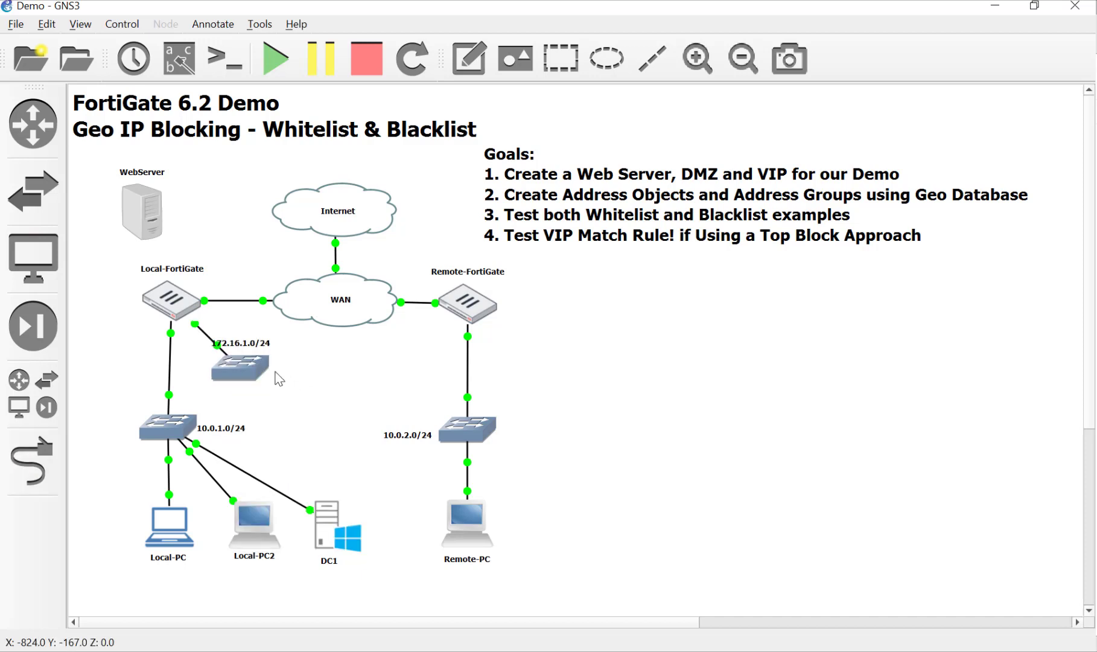
drag(259, 346, 336, 369)
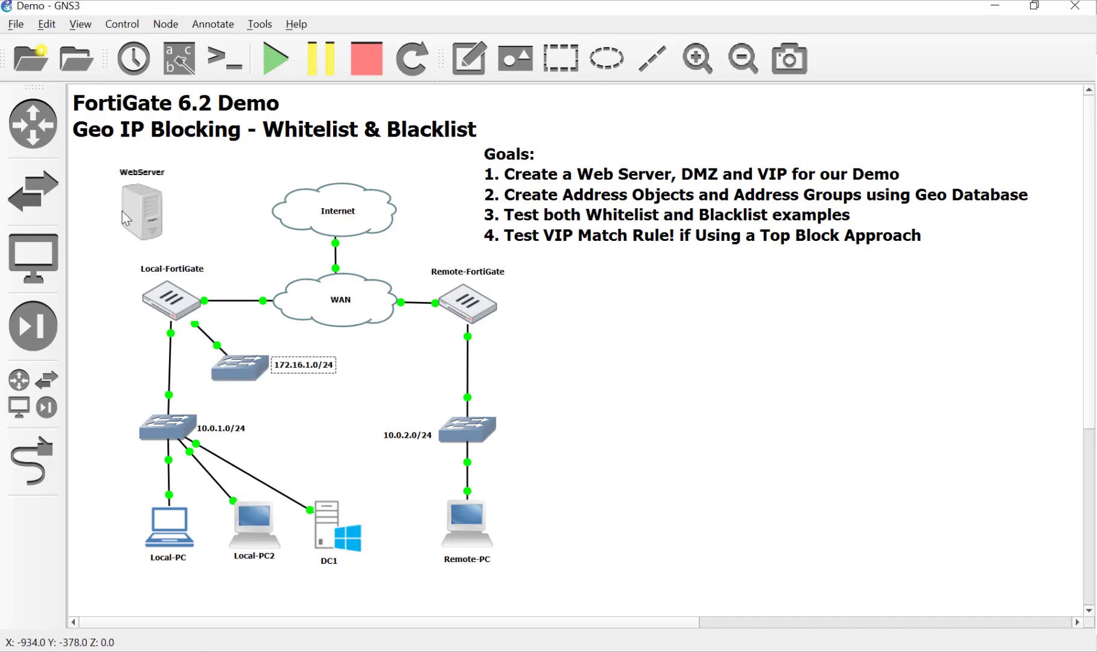
Place WebServer below the switch and link a free switch port to WebServer's eth0.
drag(127, 208, 295, 456)
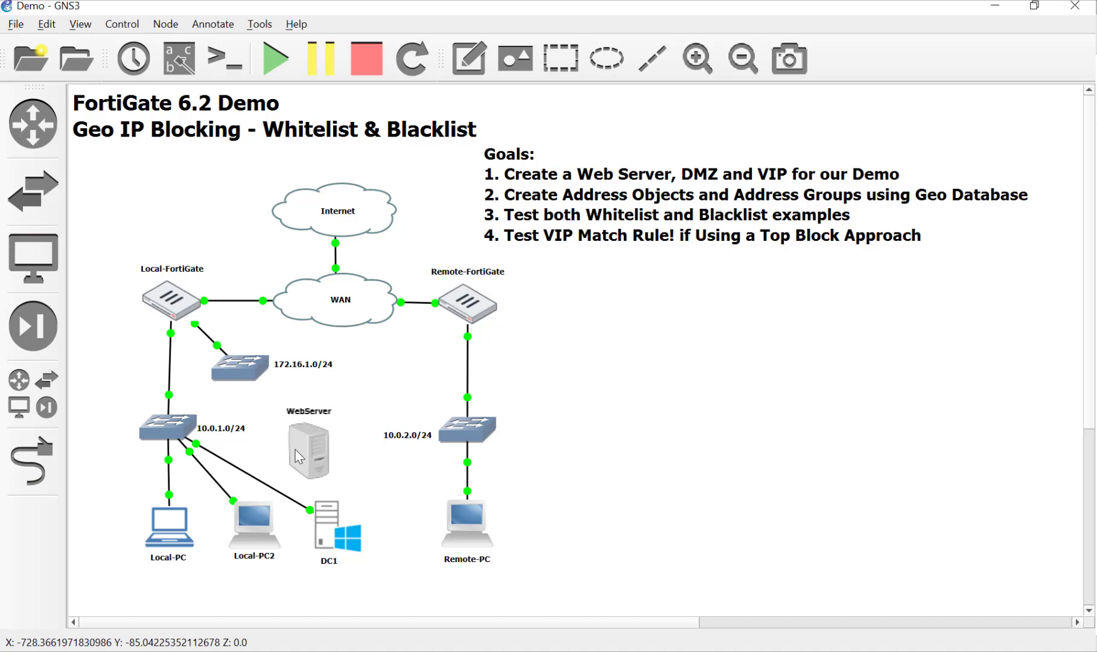
click(33, 474)
click(265, 367)
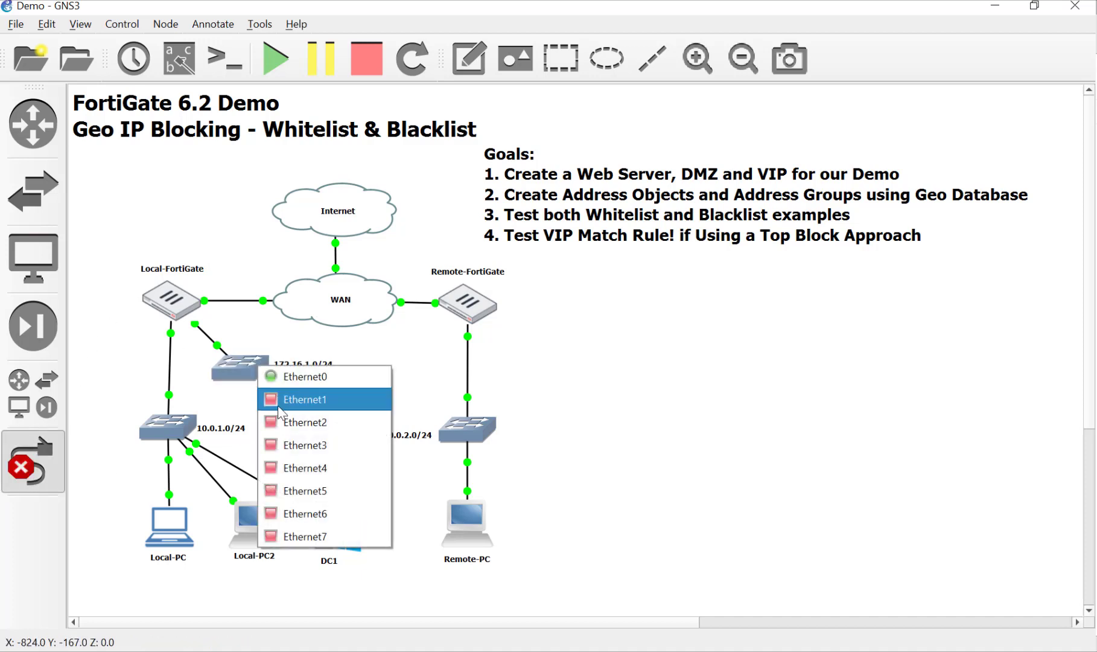
click(347, 396)
click(316, 454)
click(326, 465)
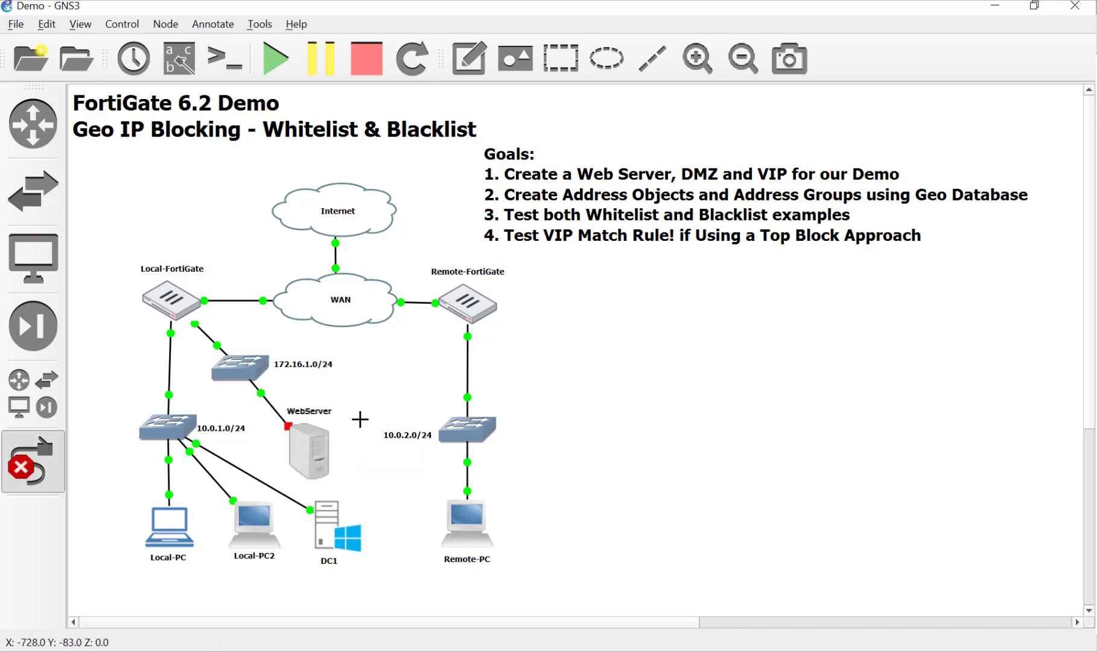
Start the WebServer node and open the Local-PC console.
right_click(322, 448)
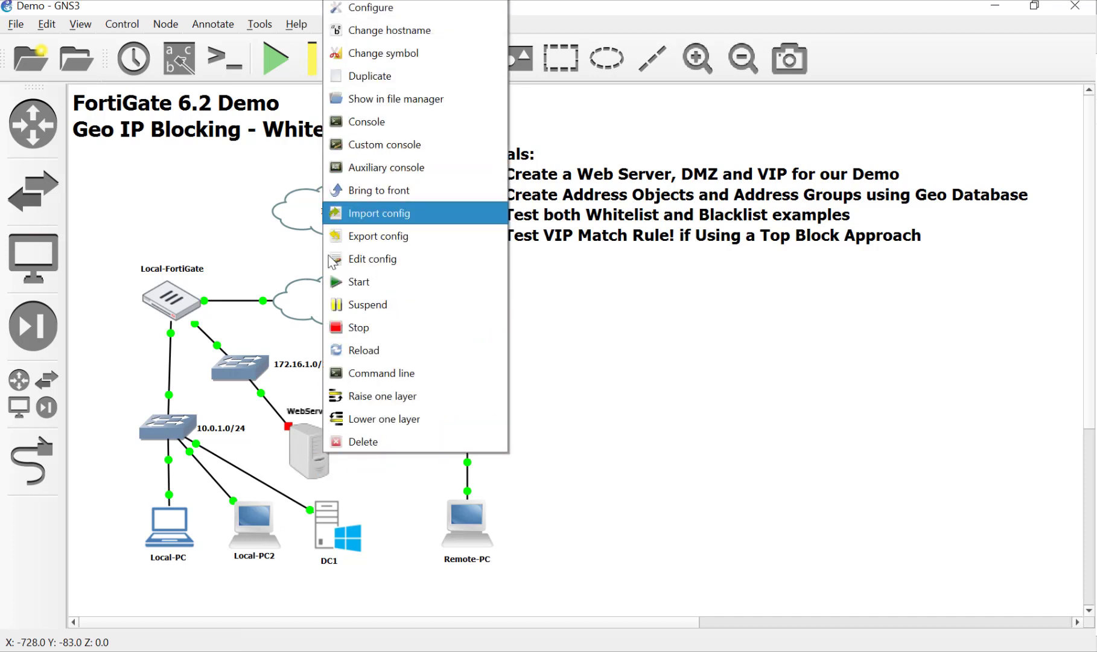
click(325, 282)
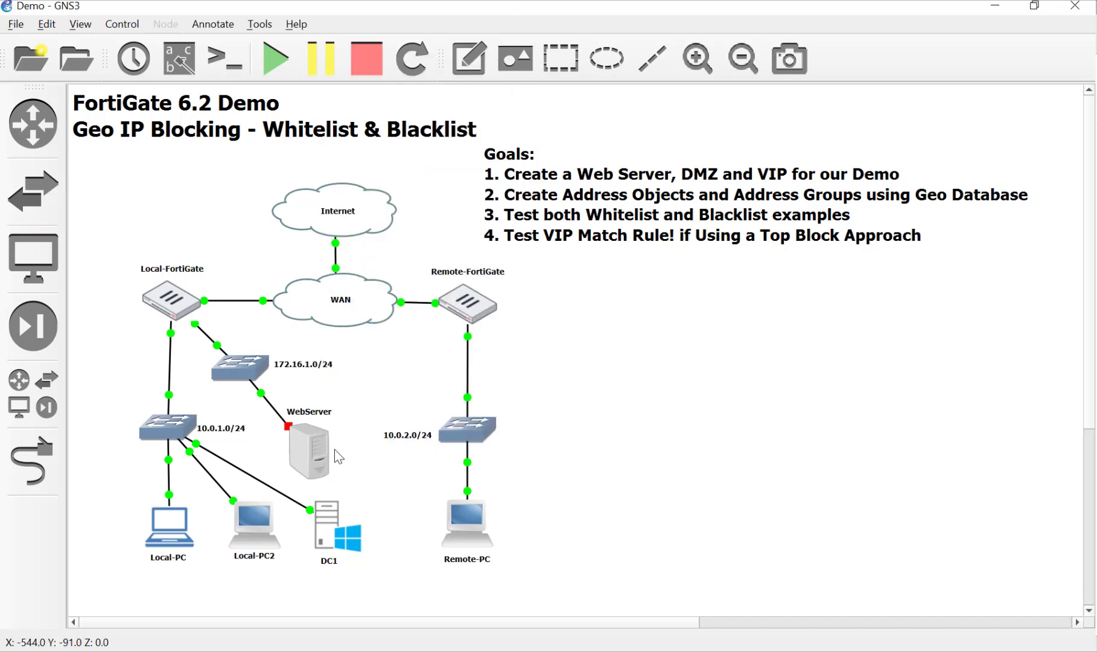
drag(310, 472, 320, 461)
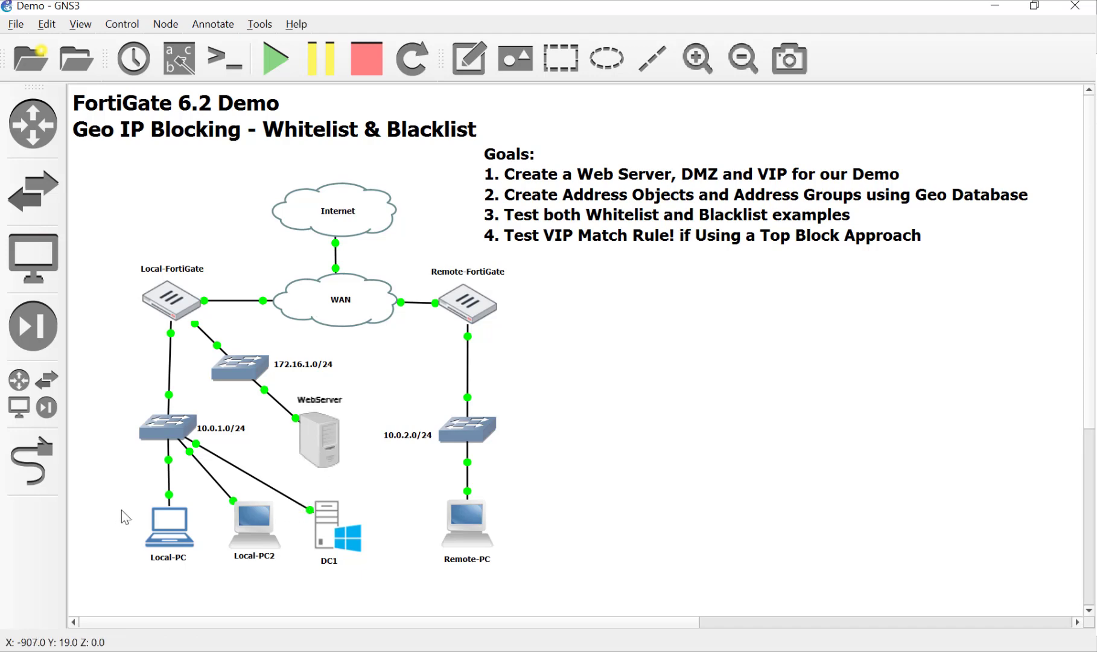
double_click(152, 529)
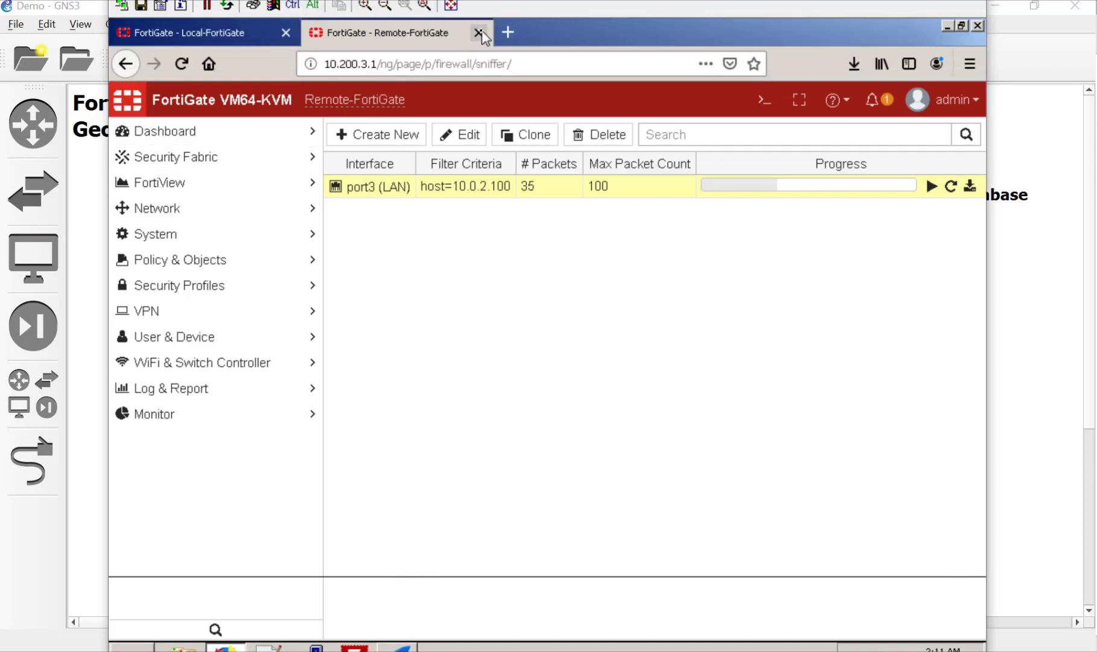
Open Local-FortiGate's port2 interface for editing and set its role to DMZ.
click(476, 33)
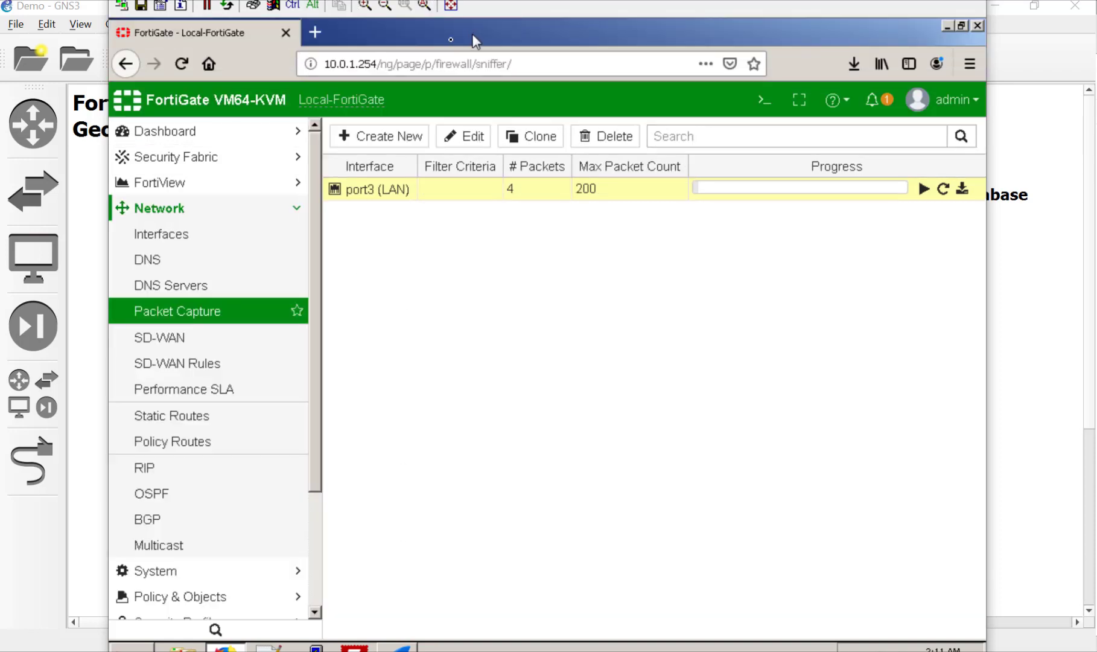
click(216, 236)
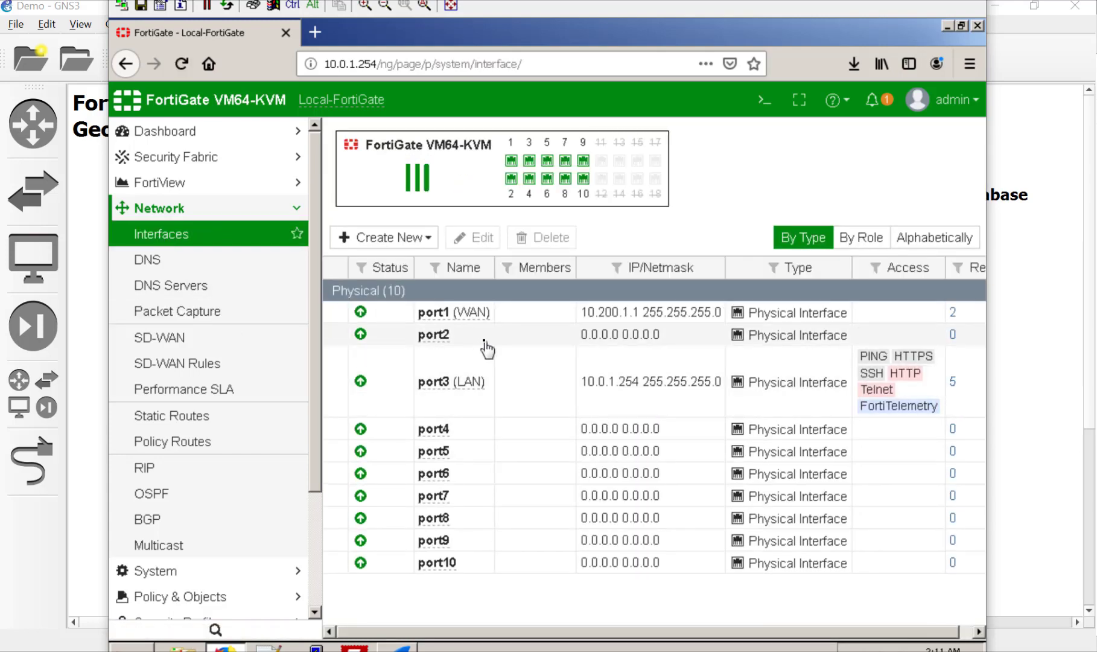
double_click(481, 336)
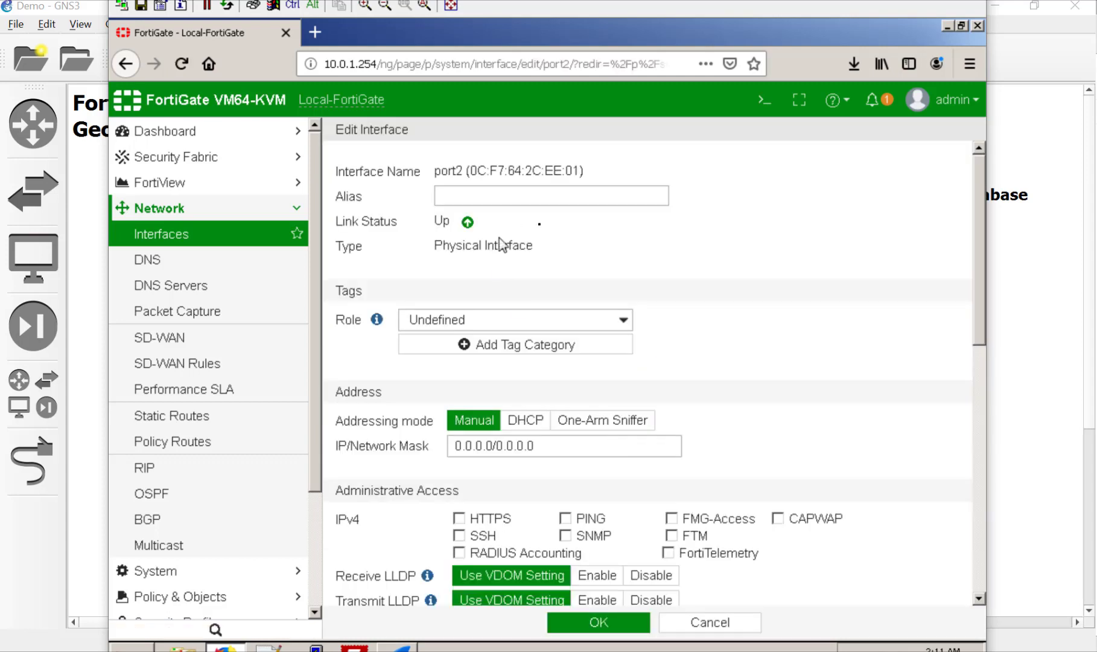
click(529, 191)
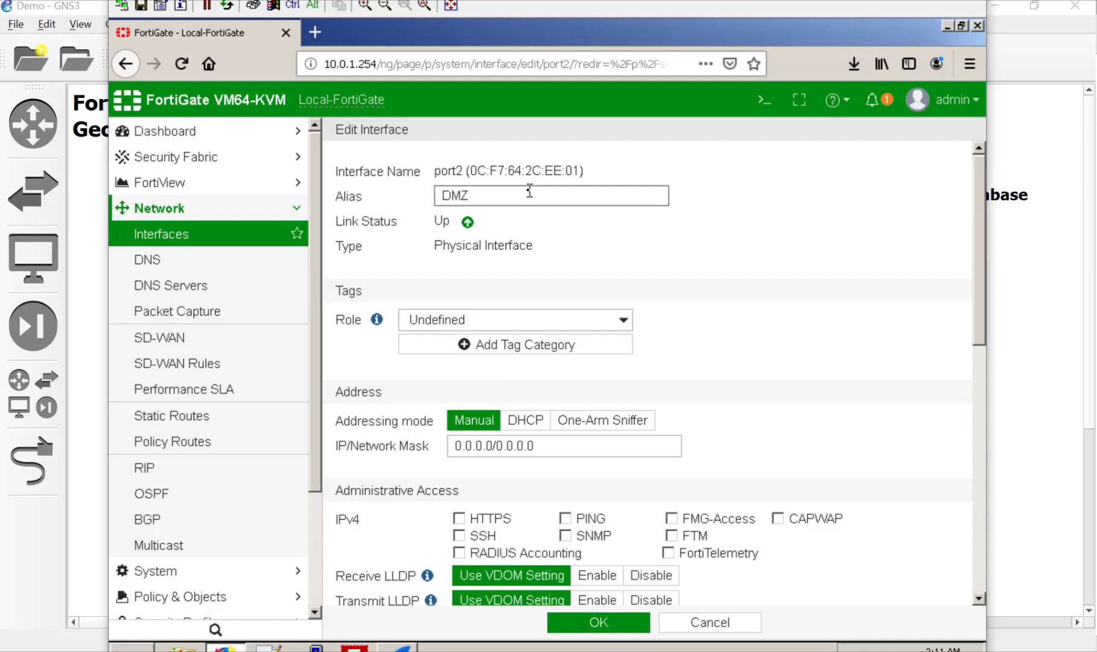
click(523, 323)
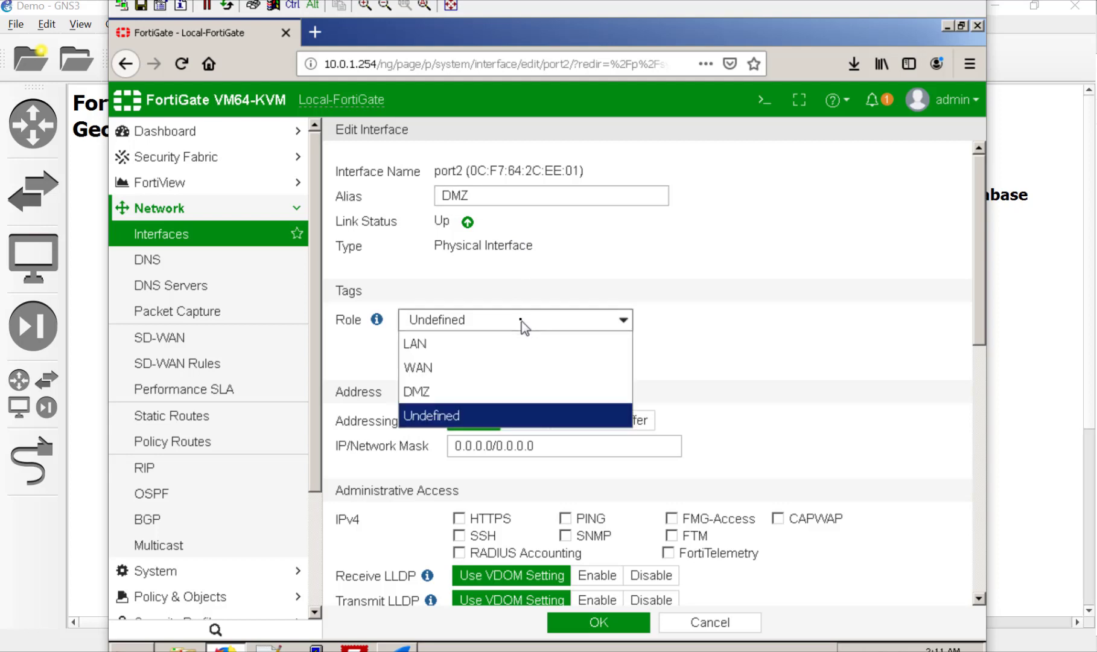
click(517, 393)
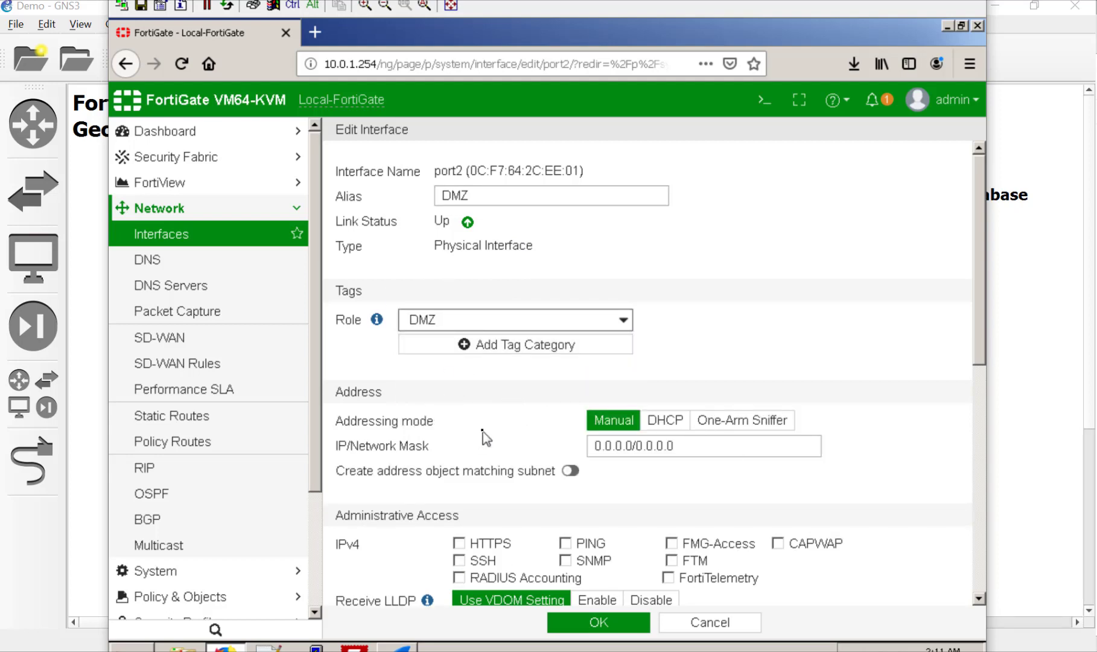
Give port2 the address 172.16.1.254, allow PING access, and save the interface.
scroll(486, 437, down, 5)
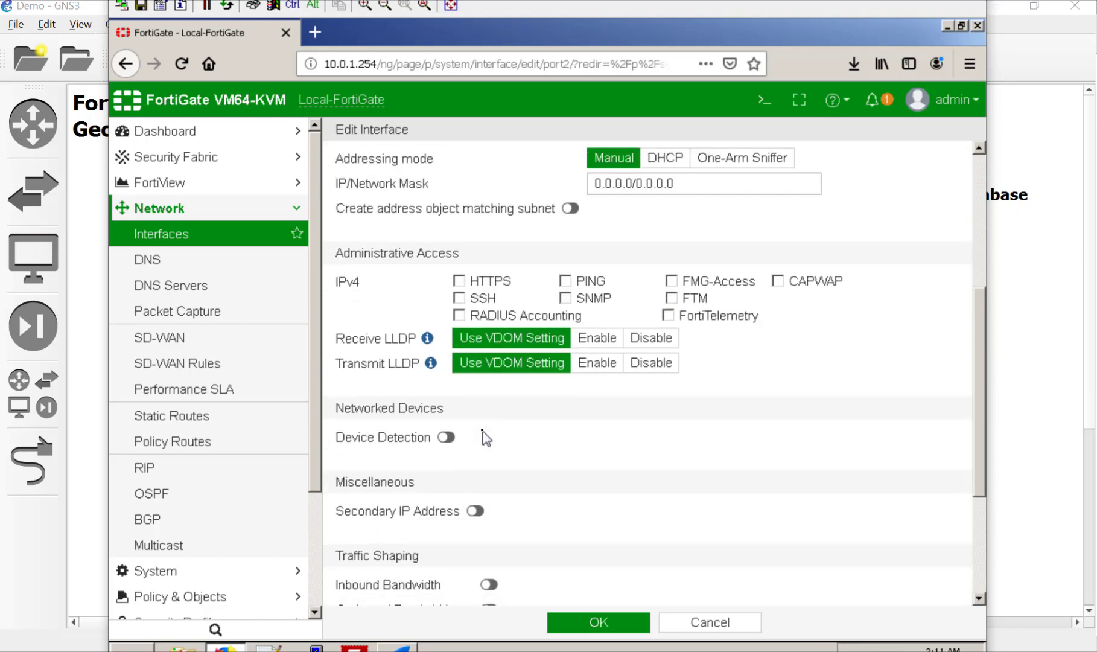
scroll(486, 437, down, 3)
scroll(486, 437, up, 8)
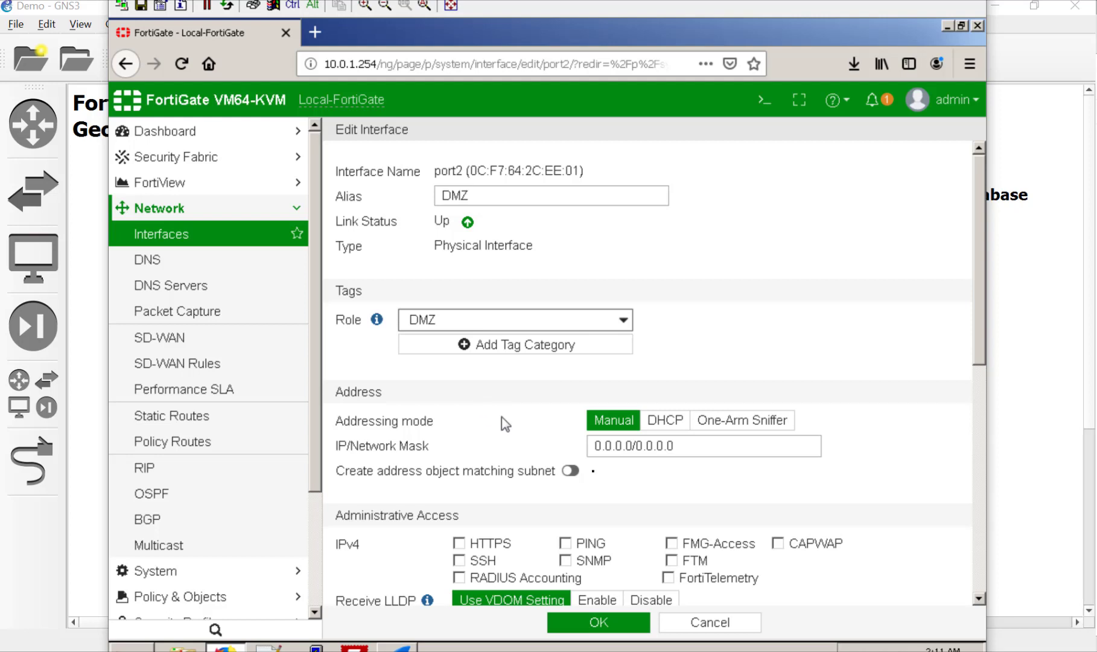
drag(702, 444, 515, 436)
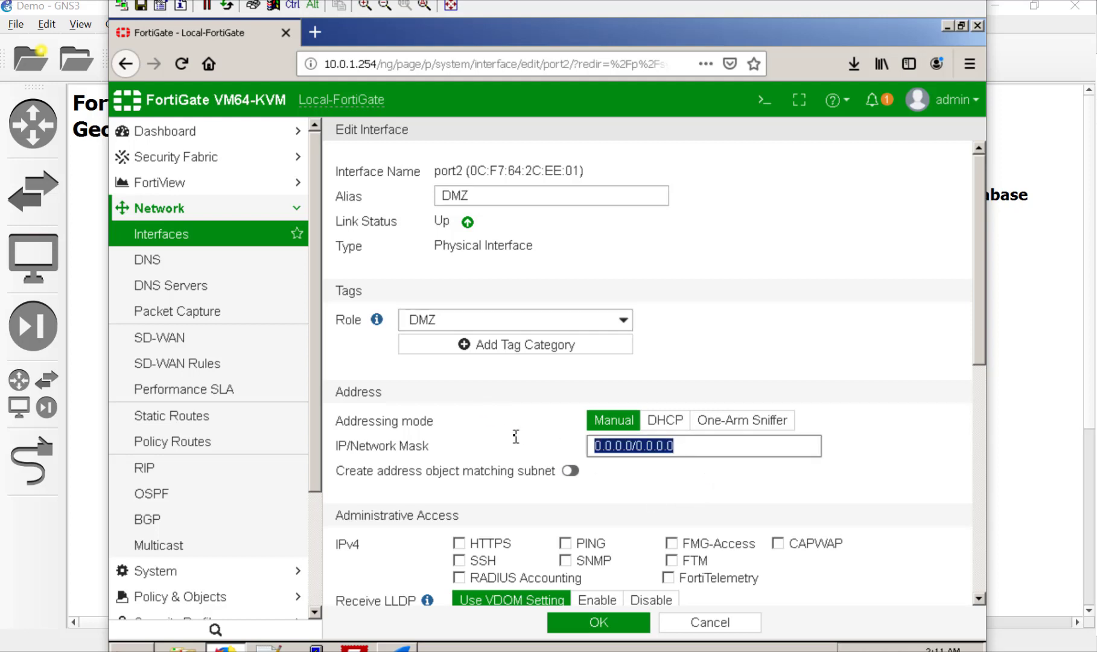
key(Right)
text(7)
key(BackSpace)
key(BackSpace)
key(BackSpace)
key(BackSpace)
key(BackSpace)
key(BackSpace)
key(BackSpace)
key(BackSpace)
key(BackSpace)
key(BackSpace)
key(BackSpace)
key(BackSpace)
key(BackSpace)
key(BackSpace)
key(BackSpace)
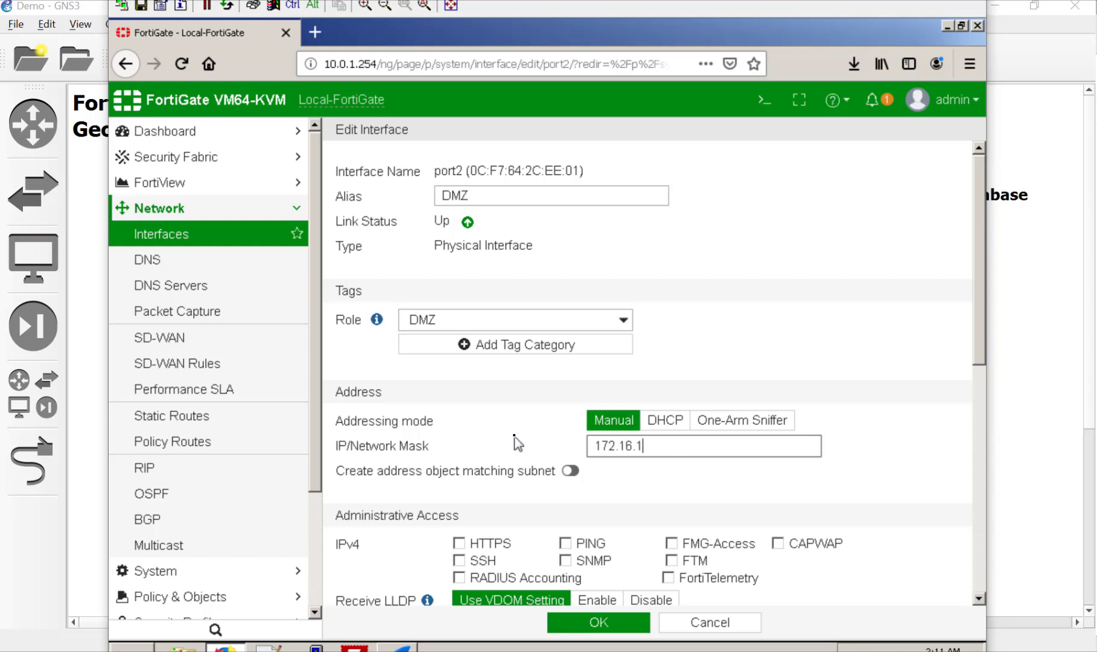
text(172.16.1.254/24)
click(509, 430)
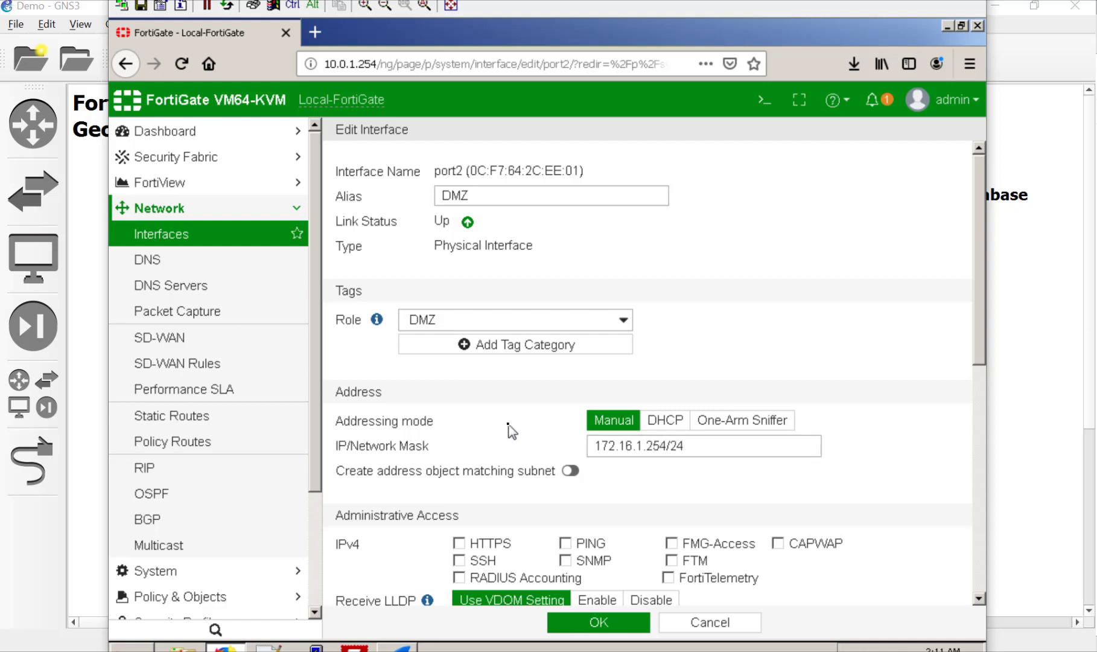
scroll(511, 430, down, 3)
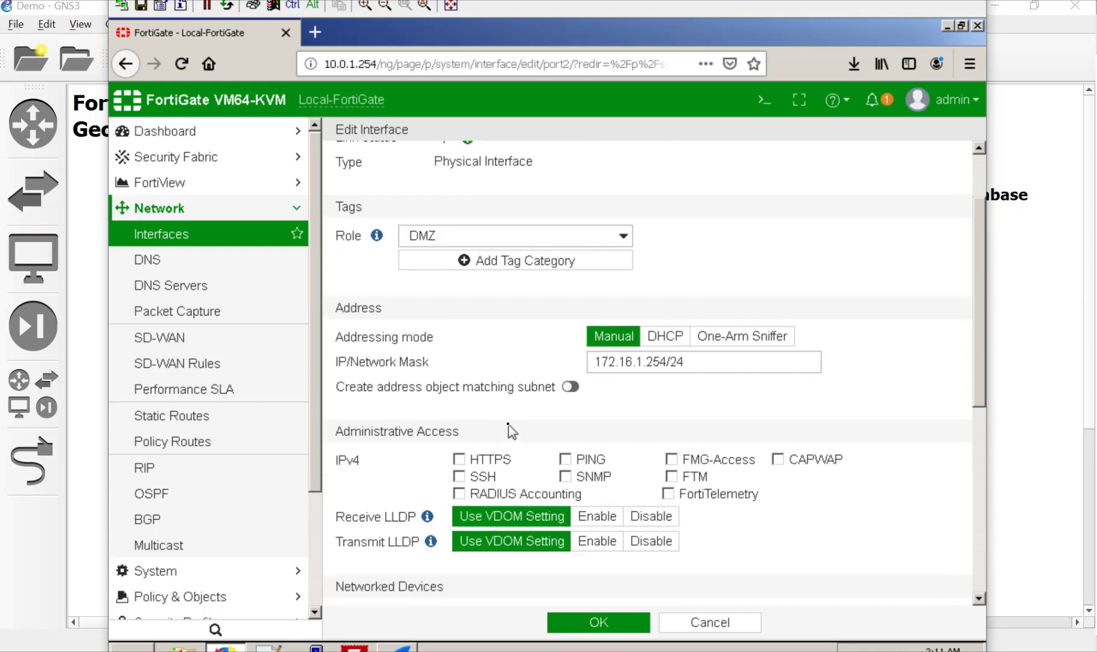
click(566, 457)
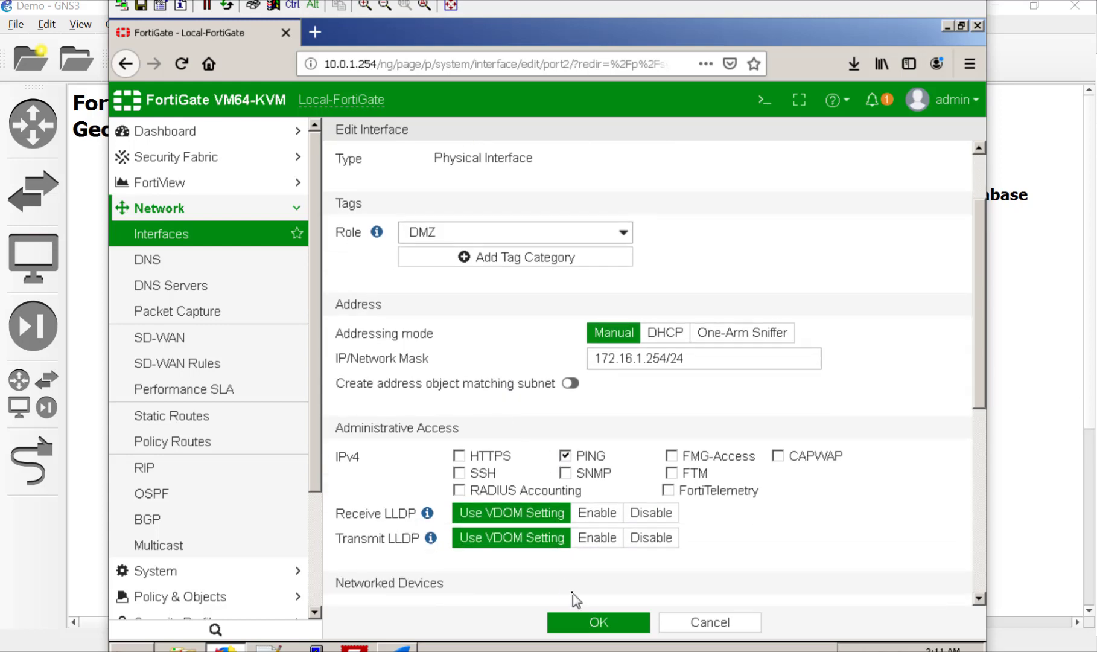
click(604, 624)
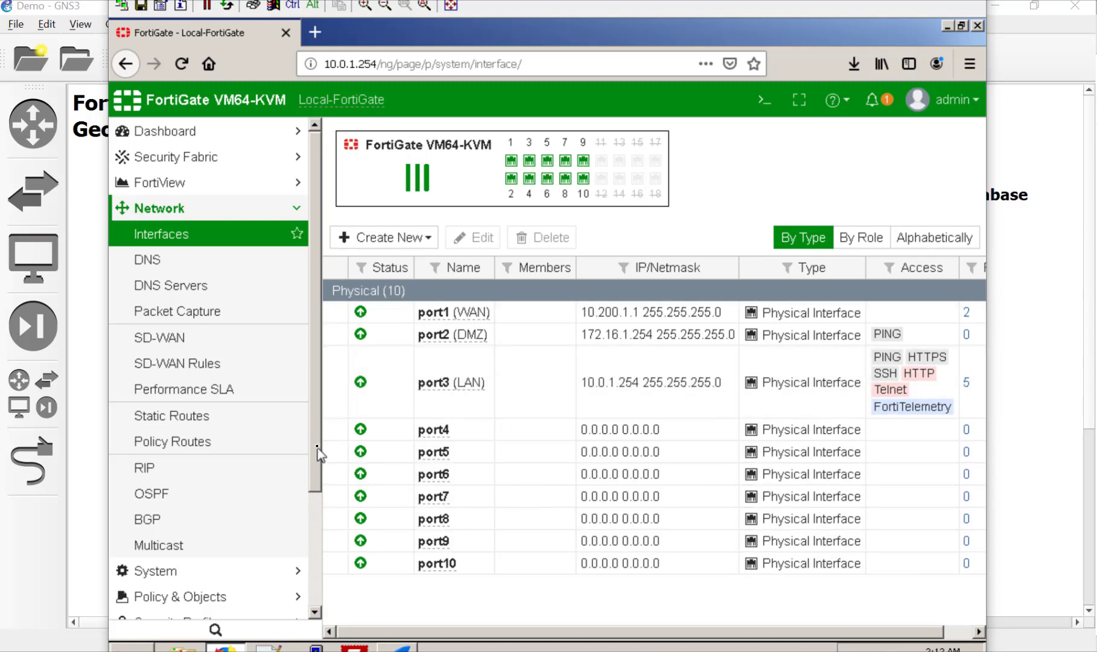
Under Policy & Objects > Virtual IPs, create a new virtual IP and select its Name field.
drag(316, 446, 316, 555)
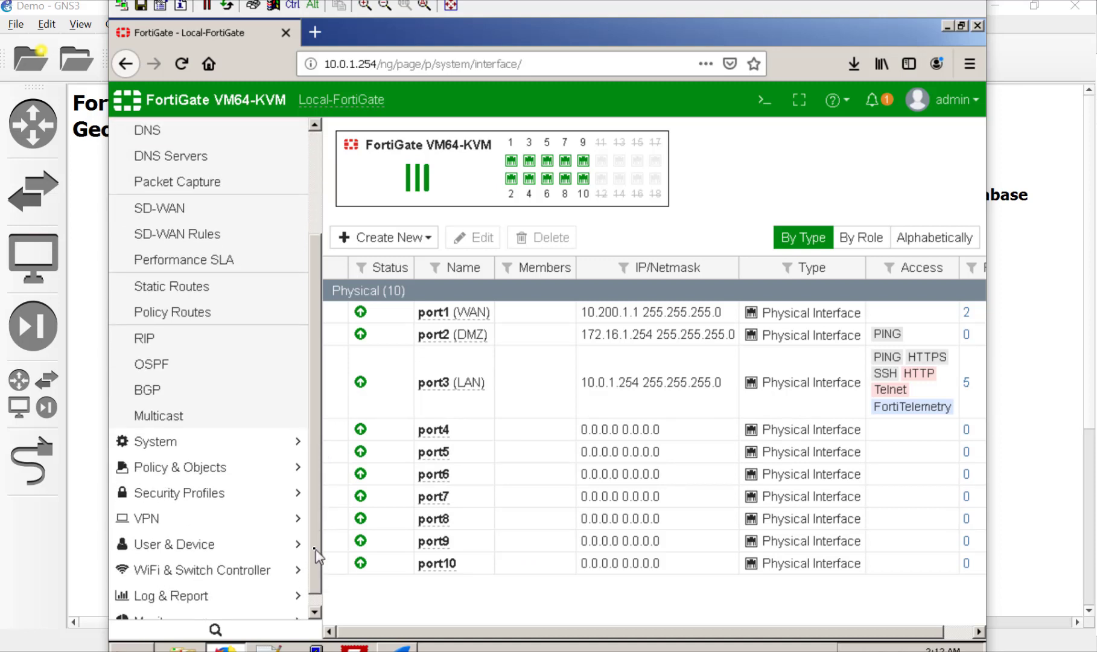
click(218, 467)
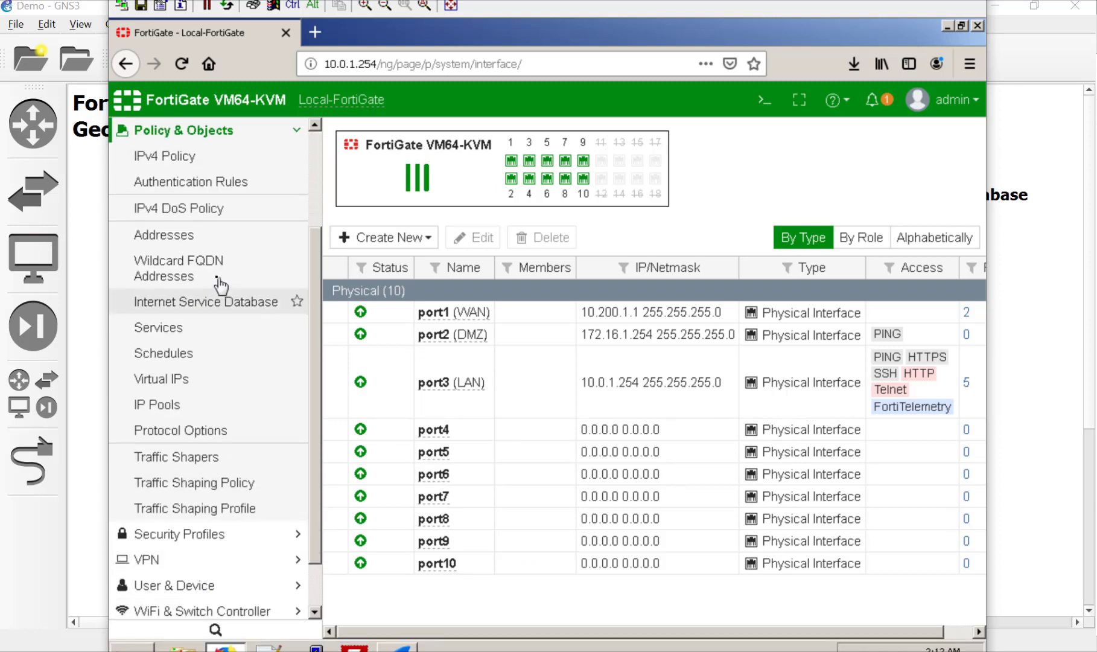
click(193, 381)
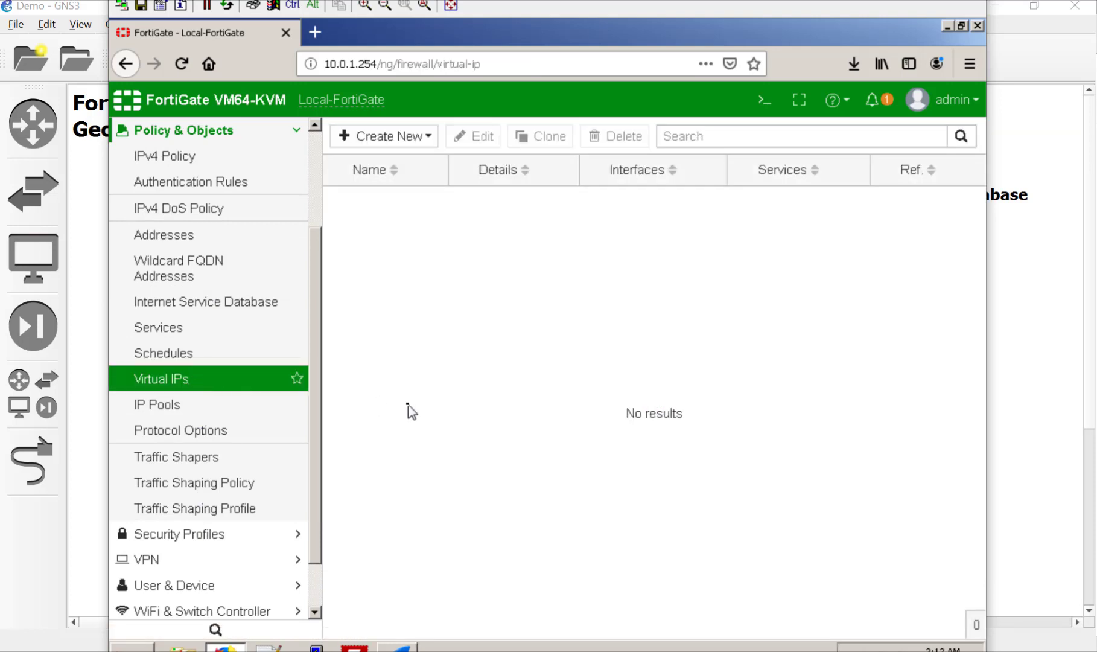
click(393, 139)
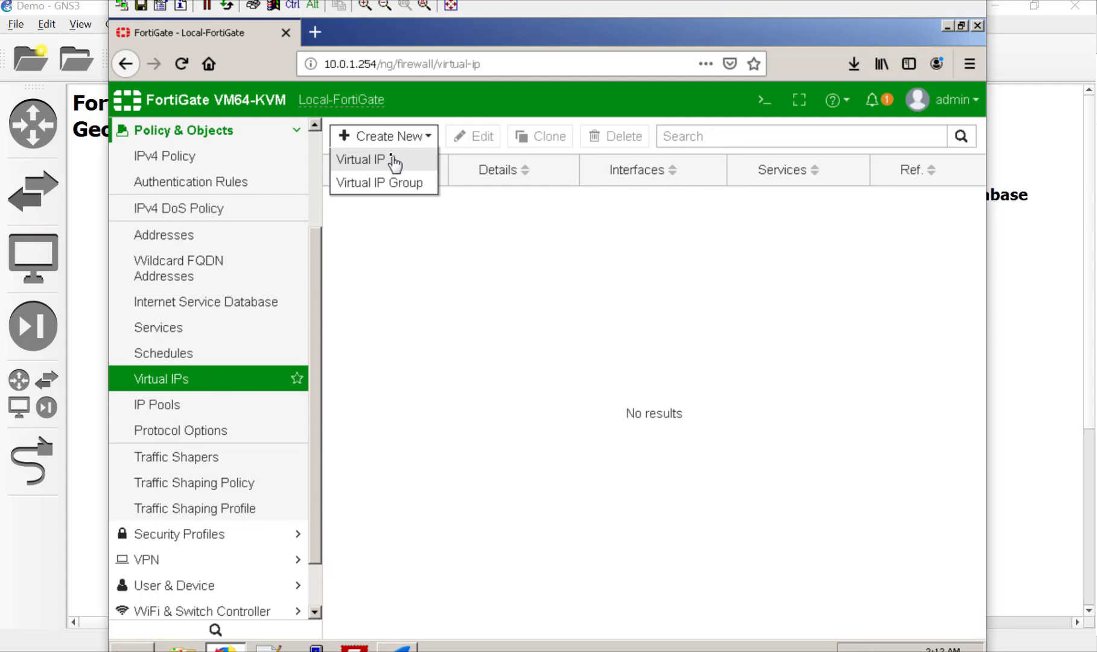
click(395, 162)
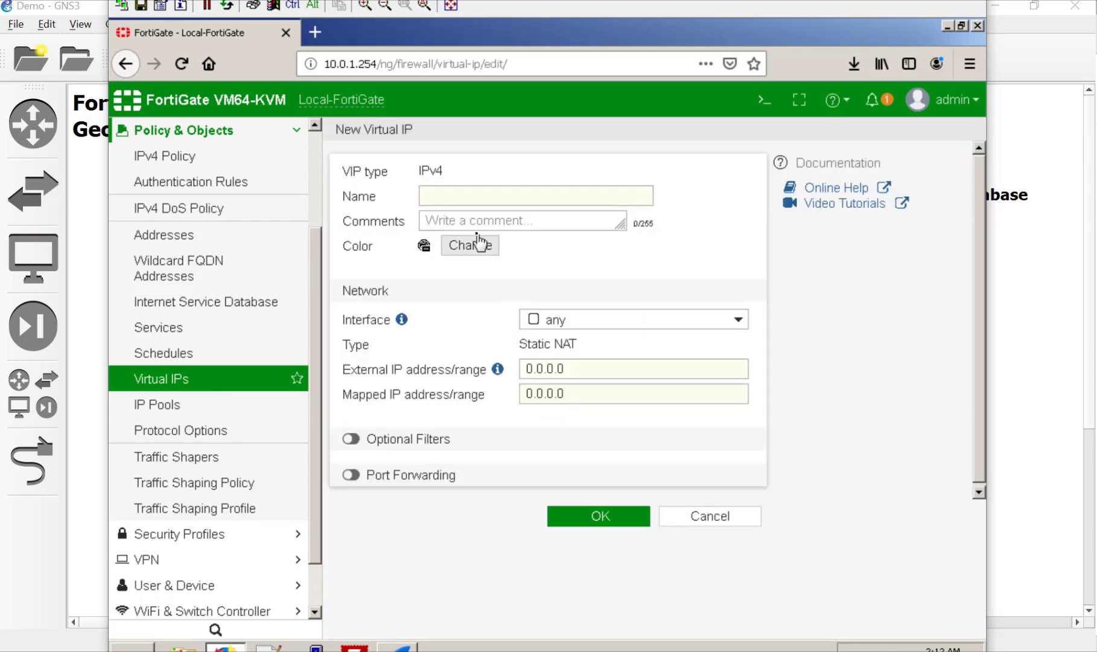
click(495, 197)
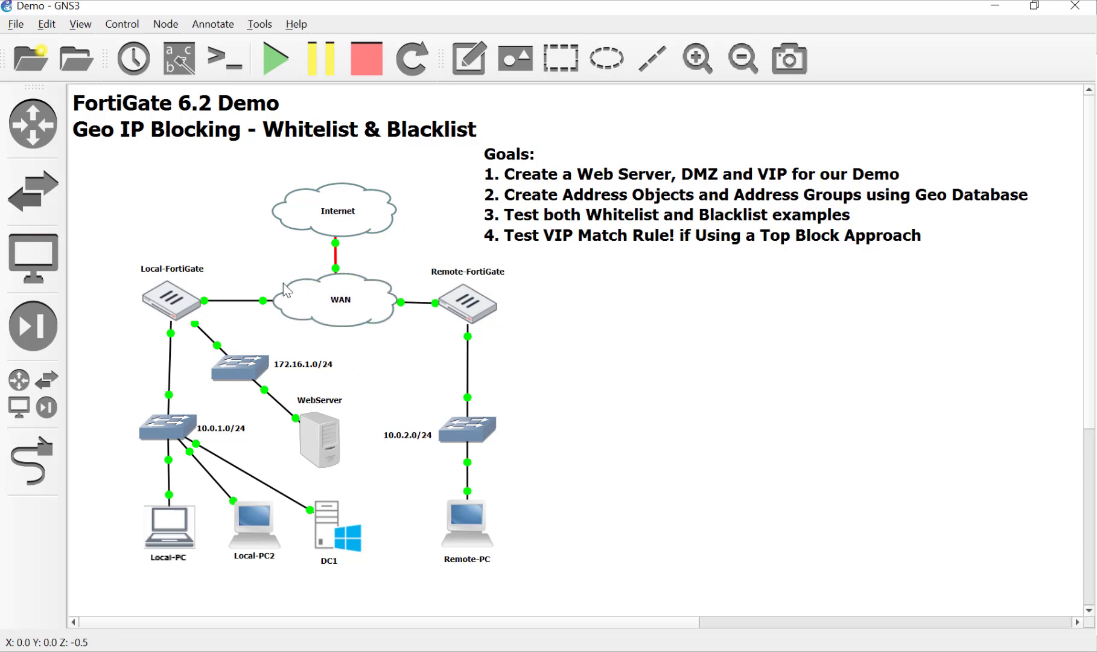
mouse_move(296, 299)
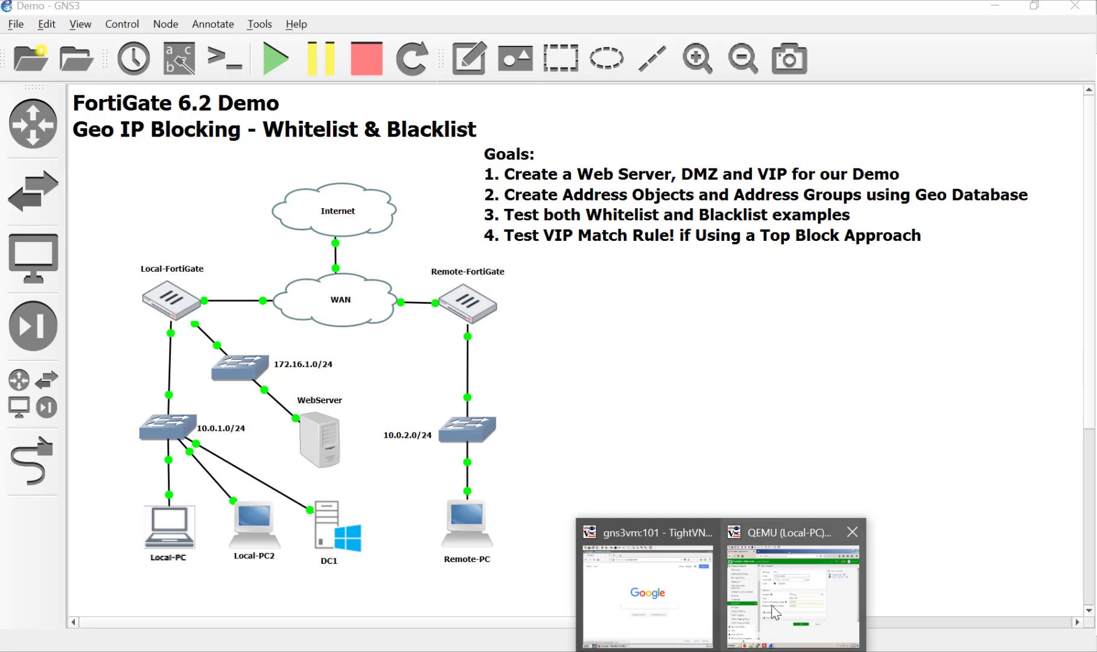
Bind the WebServer virtual IP to WAN (port1), mapping external 10.200.1.50 to 172.16.1.50.
click(776, 611)
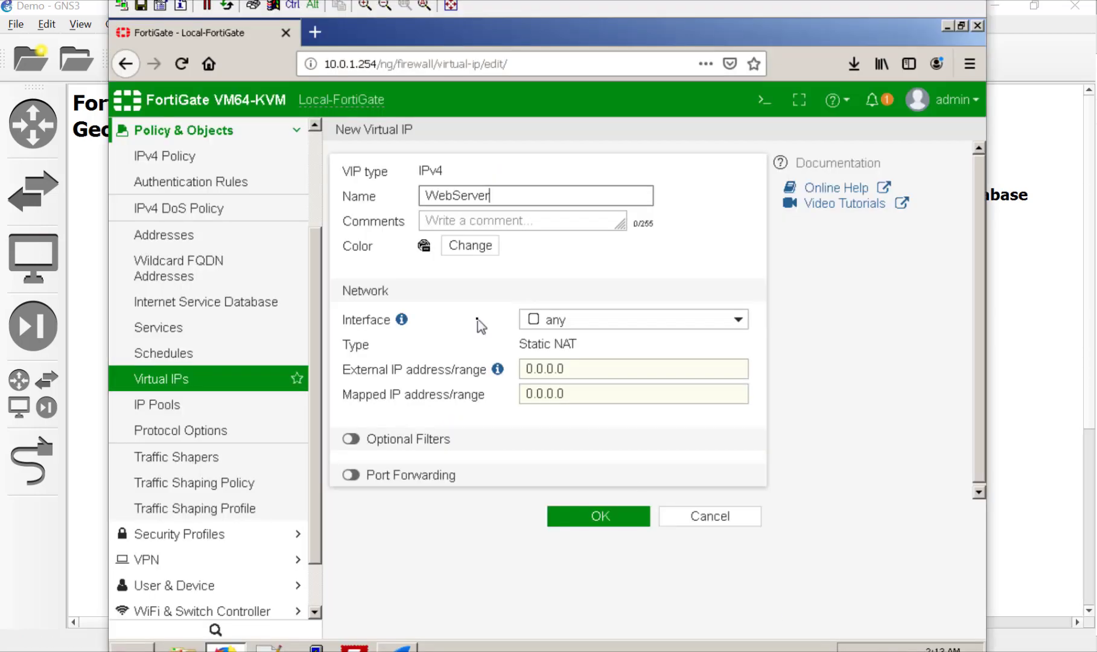
click(600, 319)
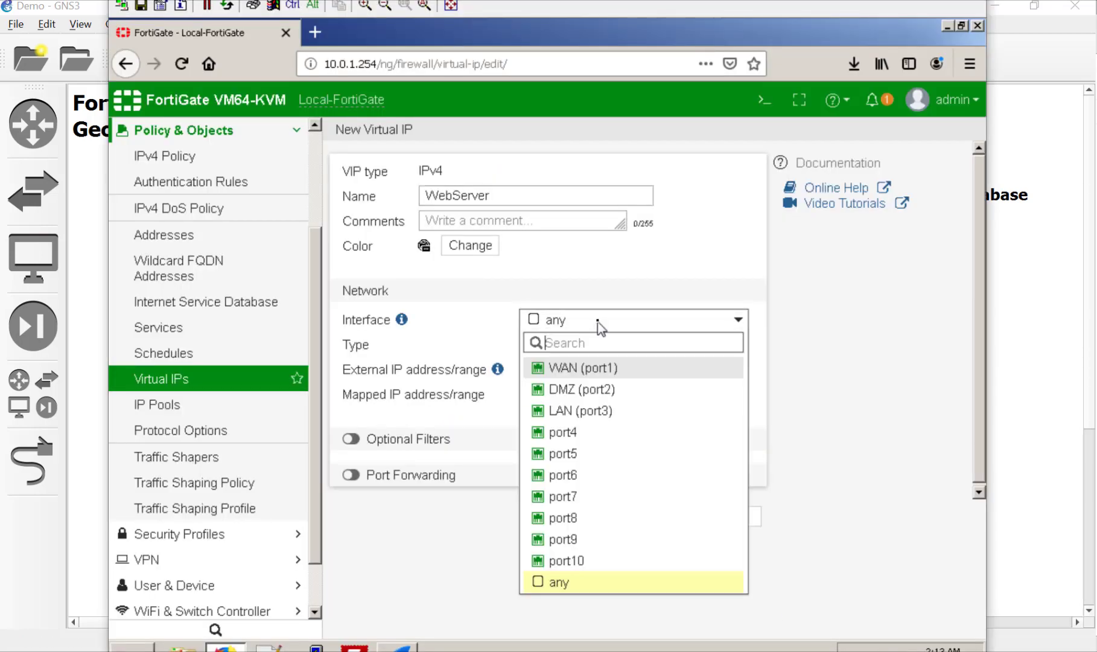
click(607, 374)
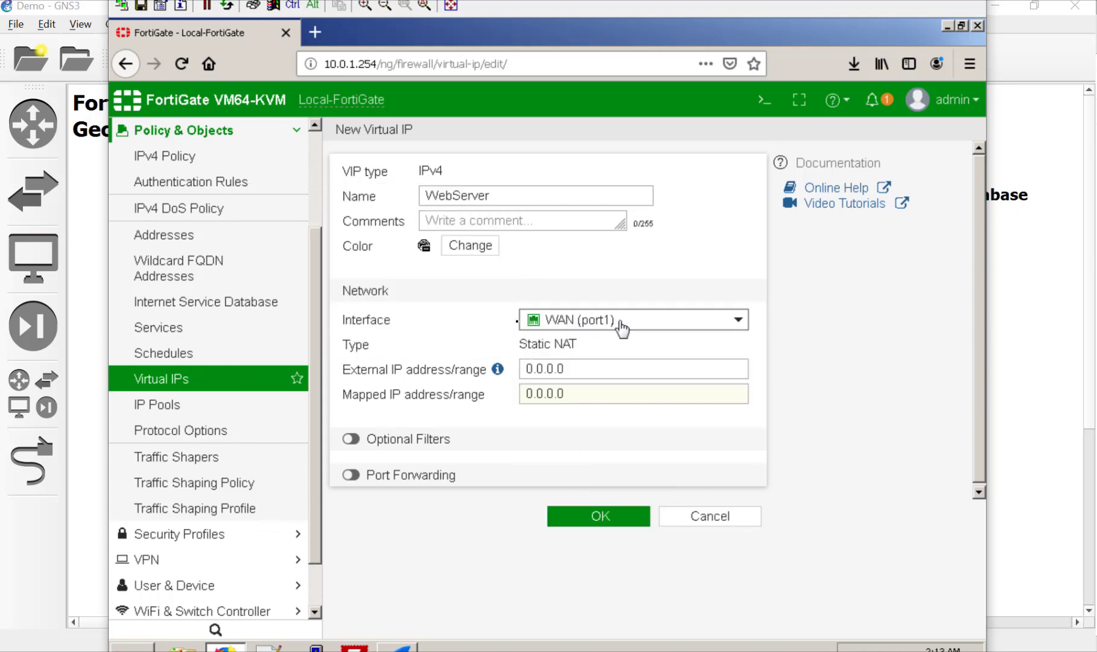
drag(582, 370, 428, 371)
text(10)
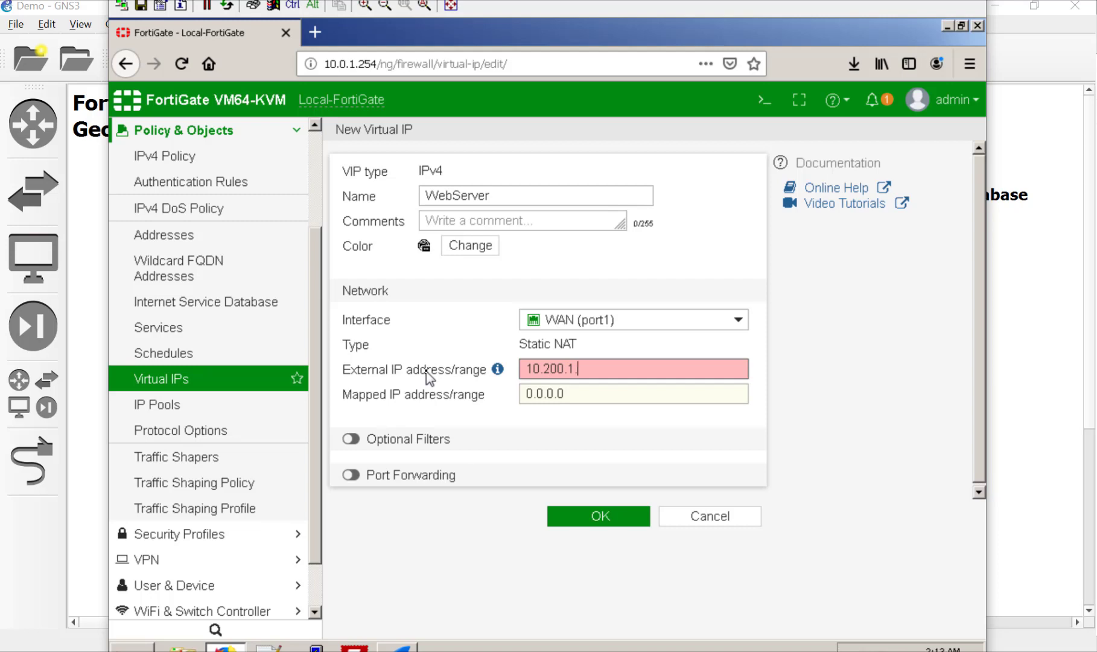
text(.200.1.50)
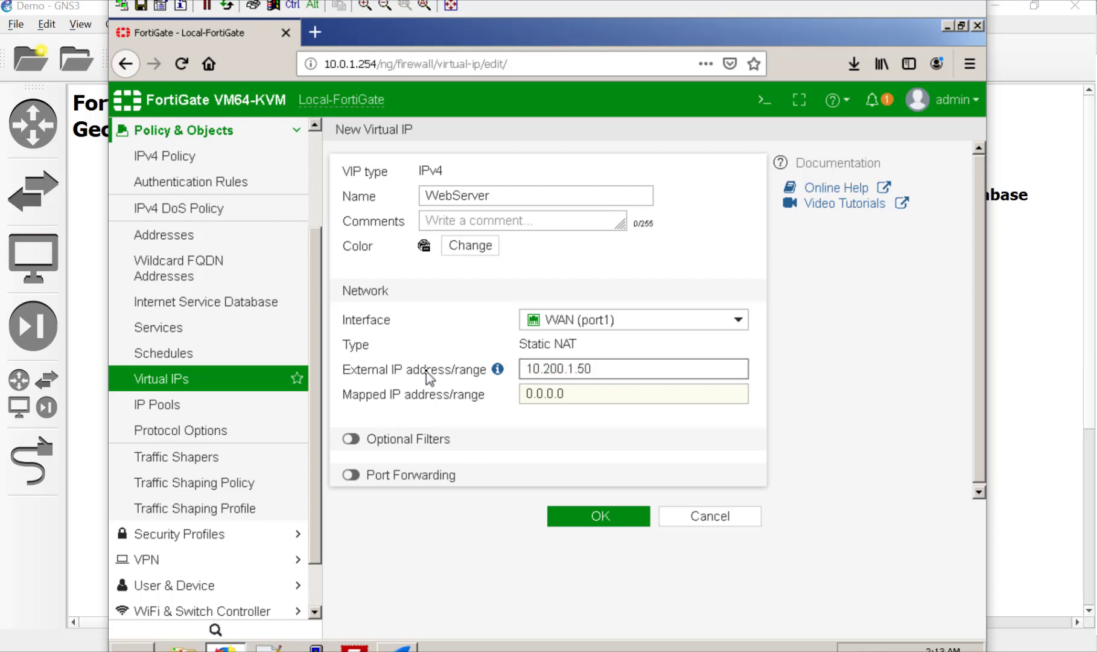
key(Tab)
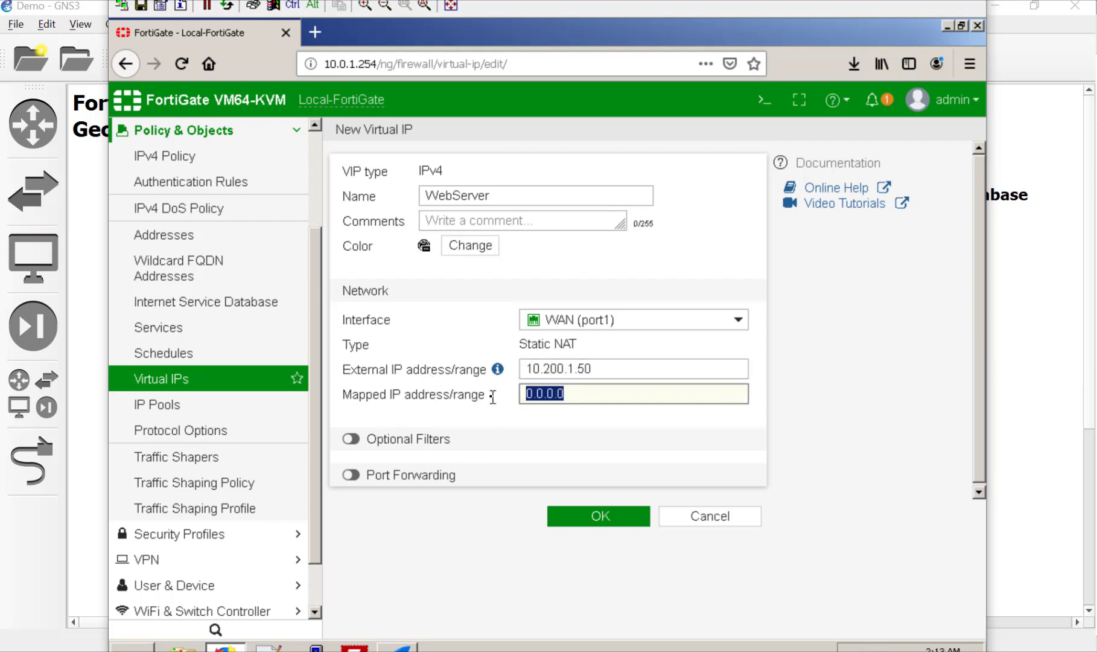
text(1)
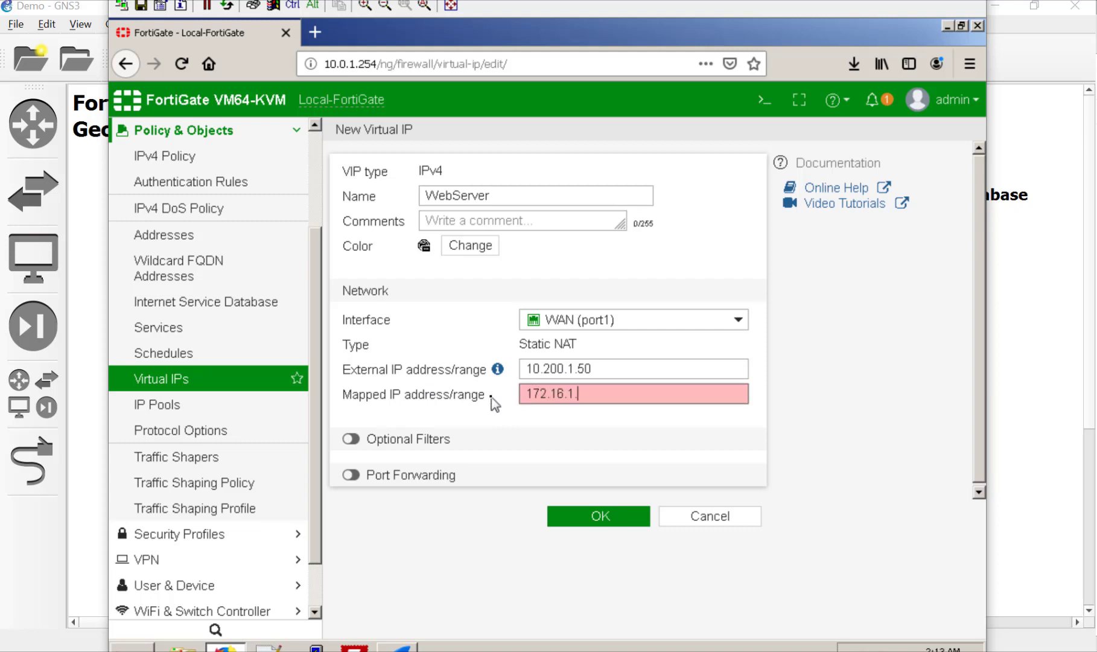
text(72.16.1.50)
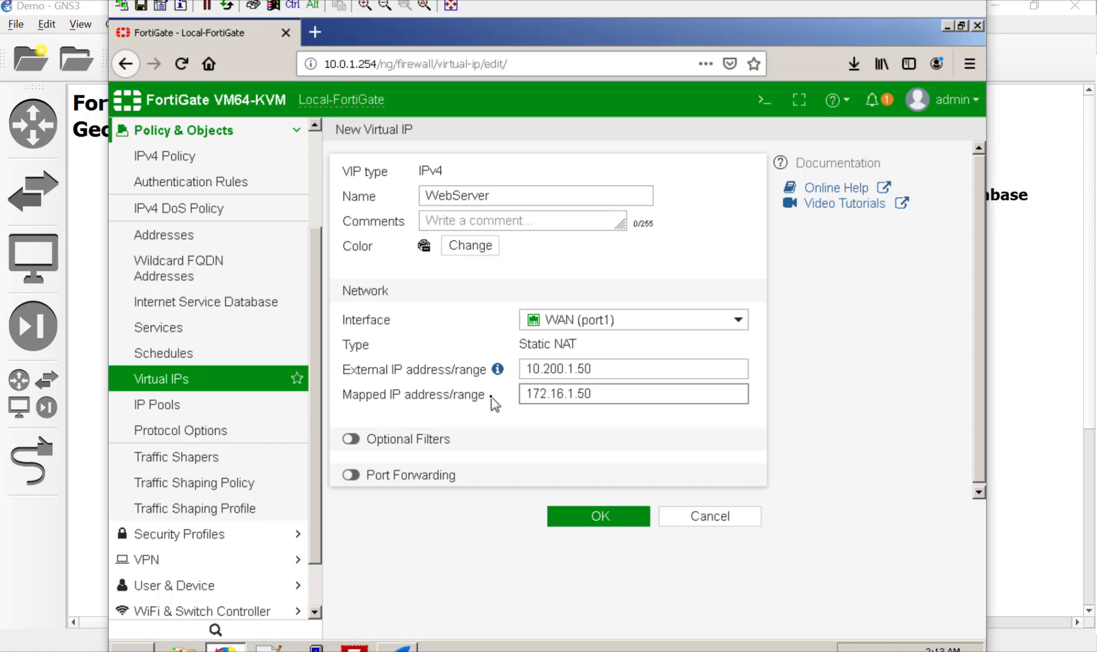
Save the virtual IP, then check WebServer's interface settings in GNS3 to find its 172.16.1.100 address.
click(563, 517)
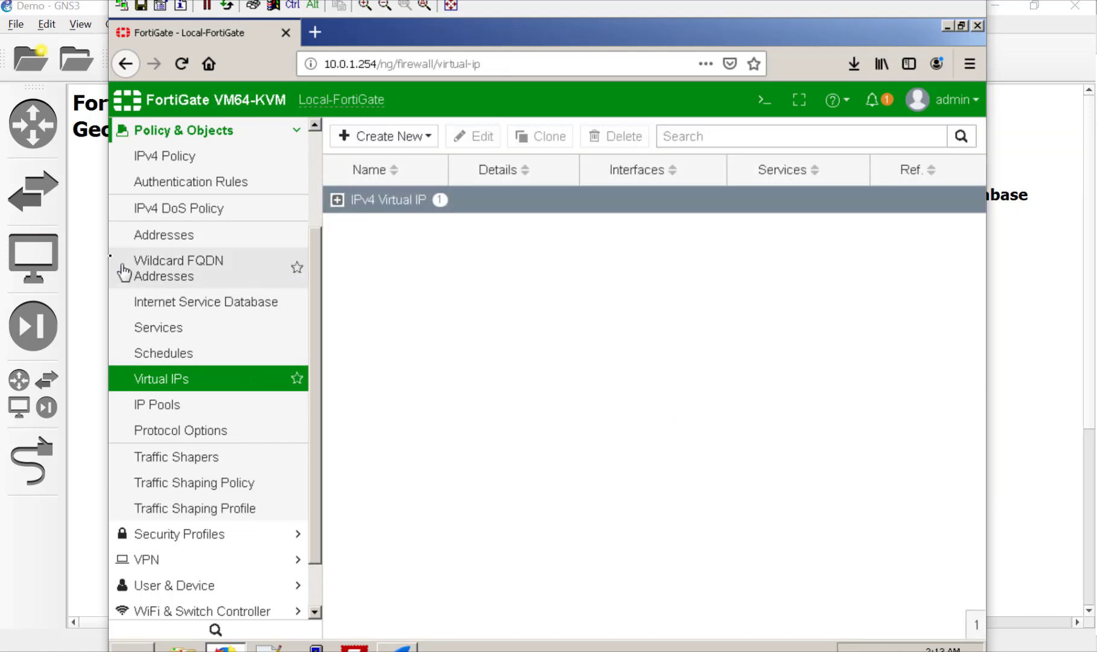
click(98, 243)
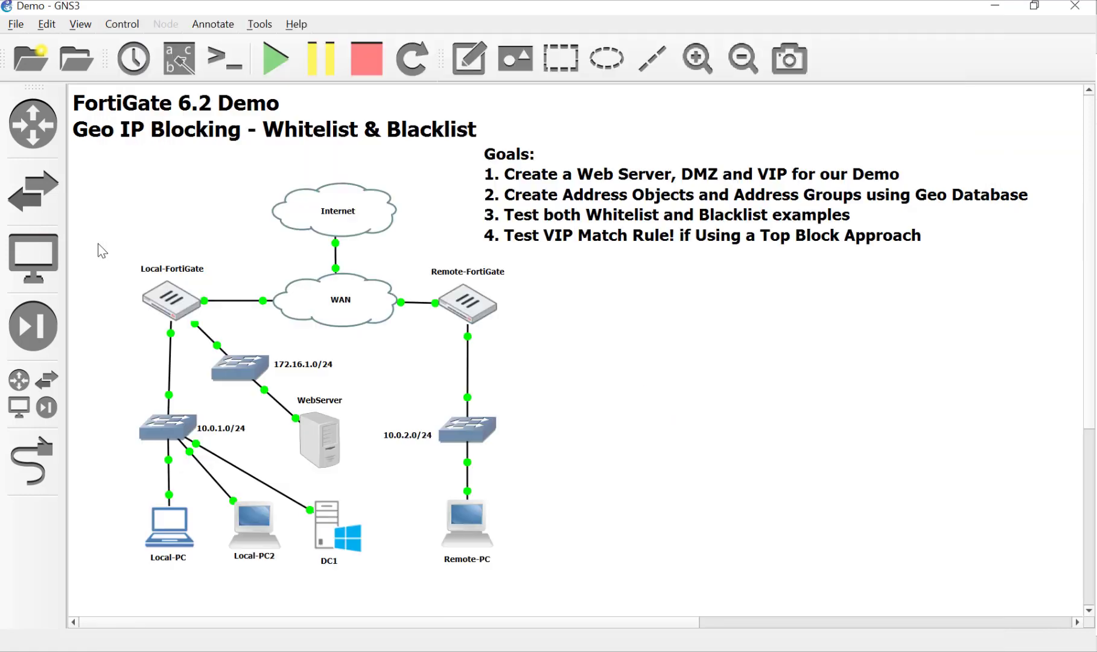
right_click(319, 446)
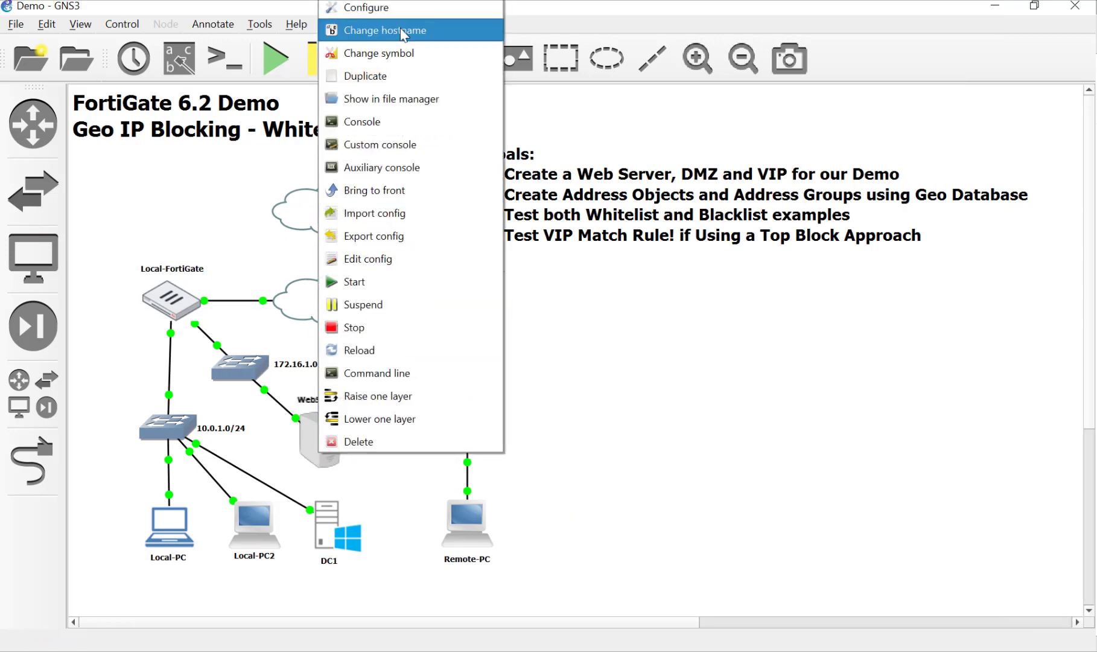
click(405, 9)
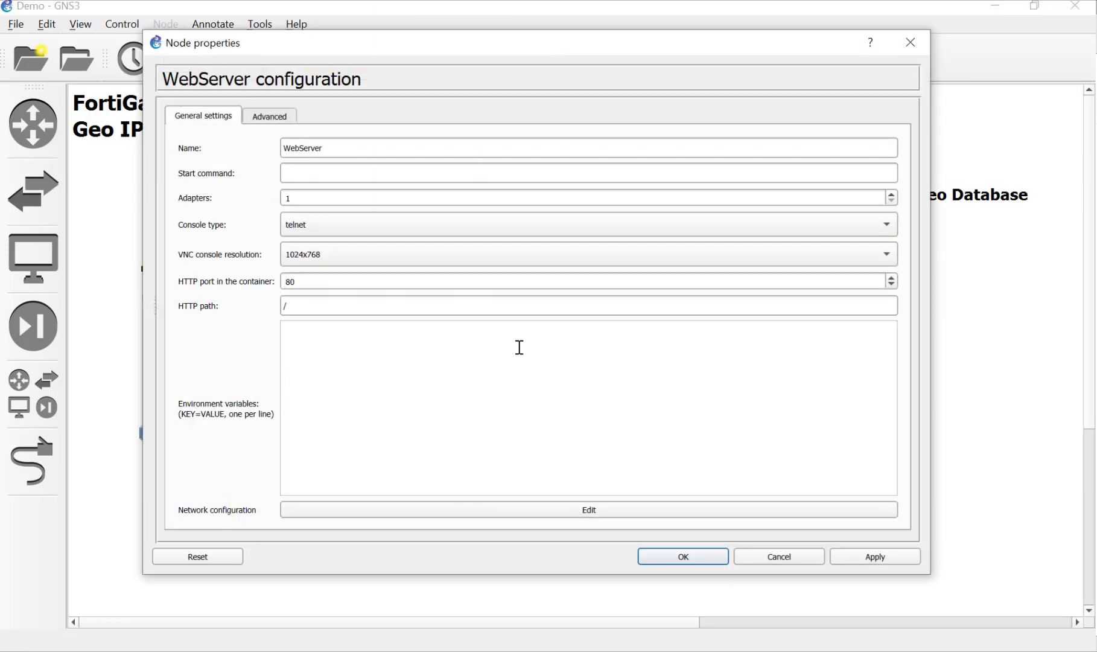
click(621, 510)
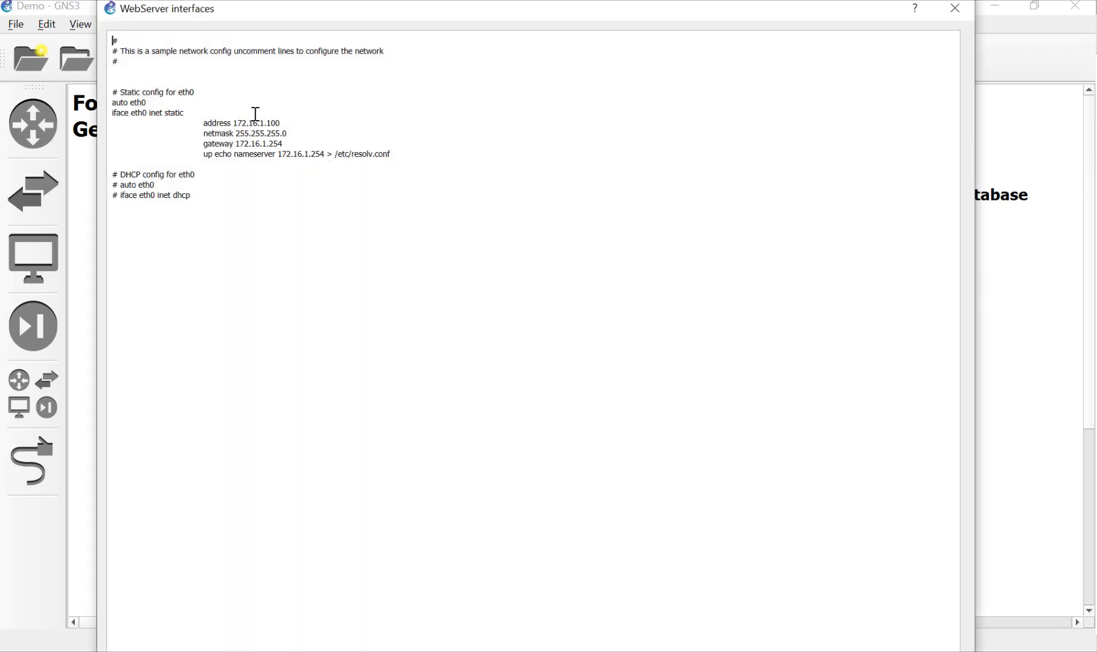
click(955, 8)
click(684, 558)
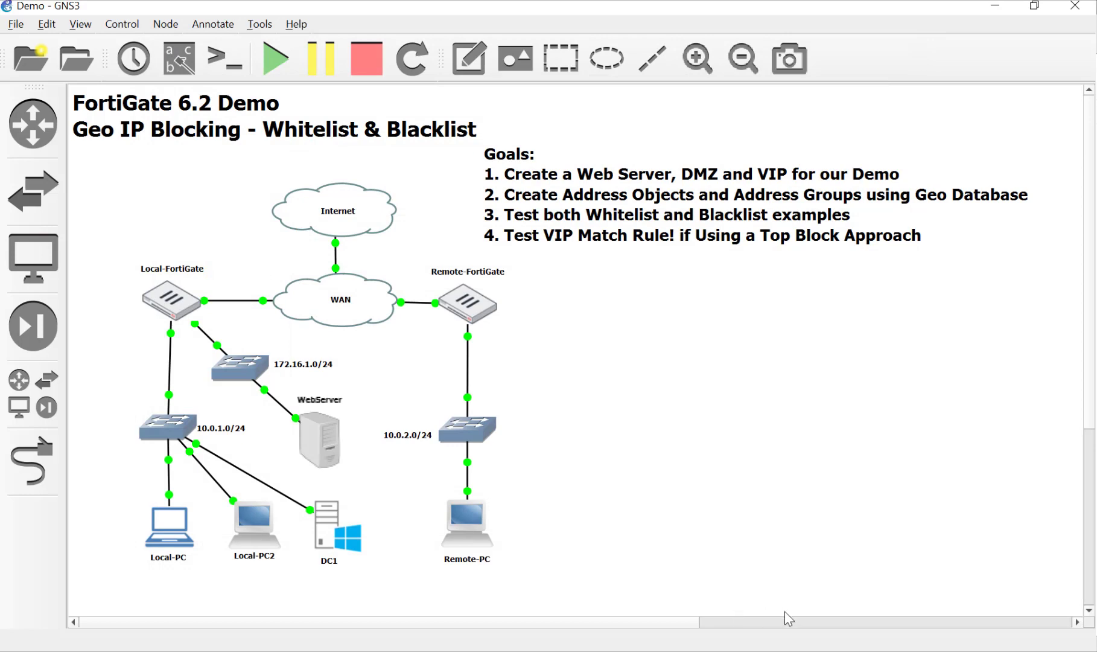
Correct the WebServer virtual IP's mapped address to 172.16.1.100 and save it.
click(762, 600)
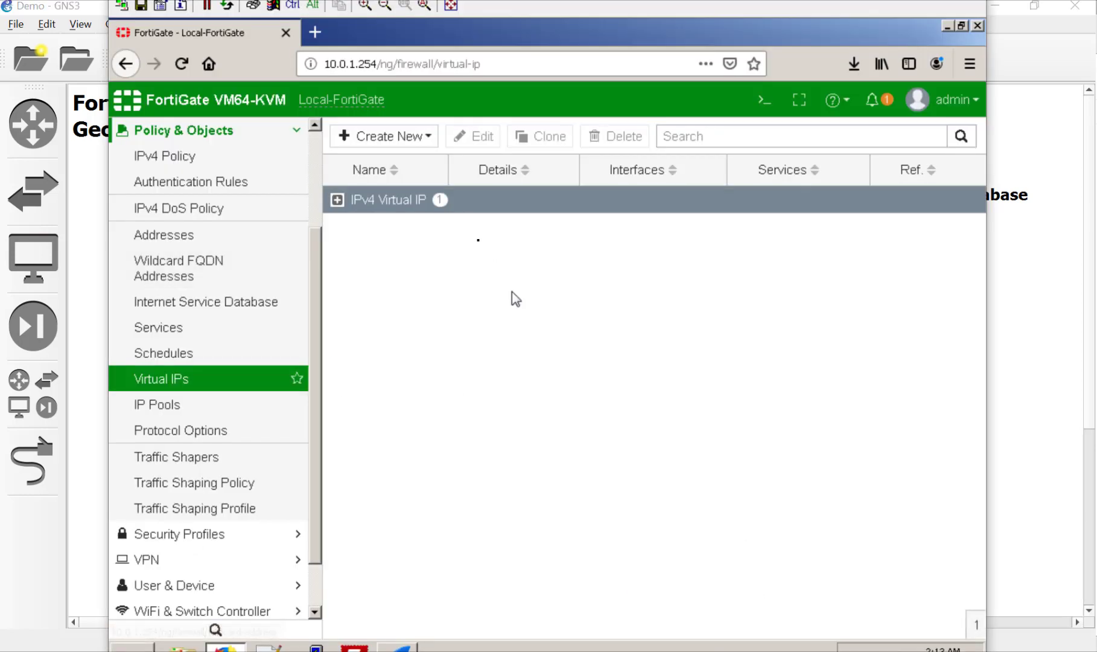
click(337, 199)
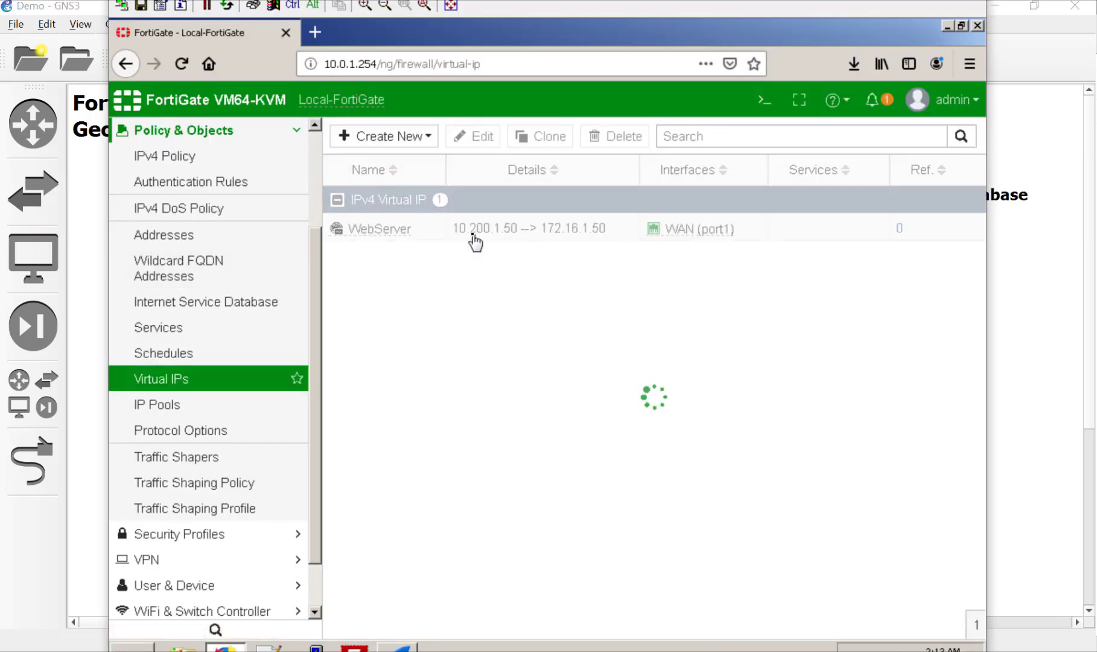
double_click(511, 228)
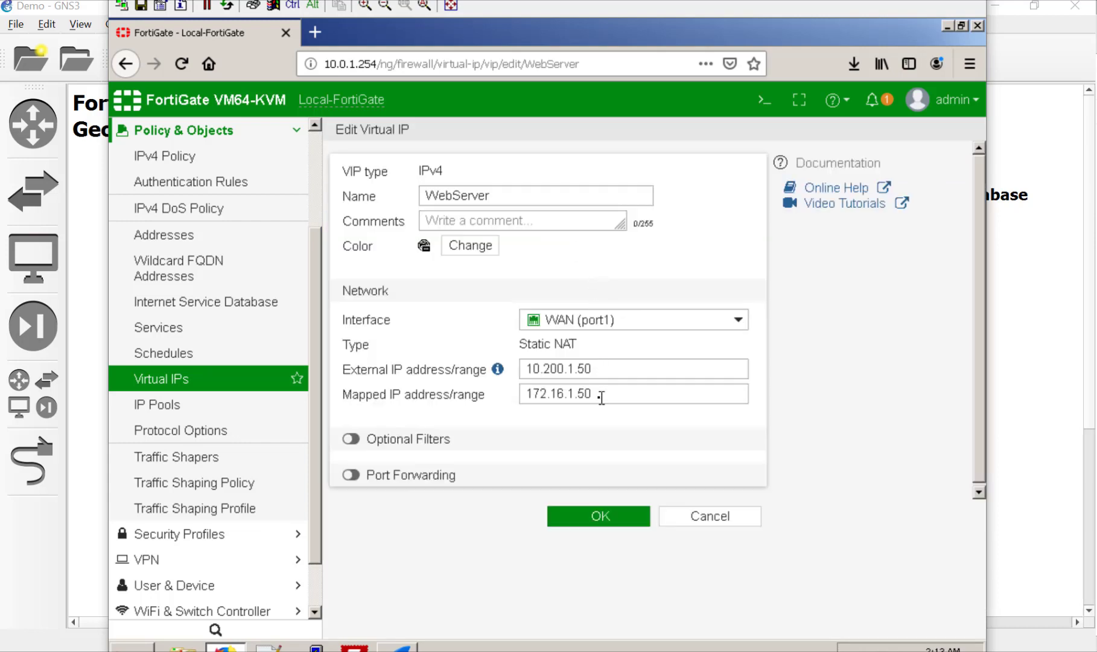
click(601, 397)
key(BackSpace)
key(BackSpace)
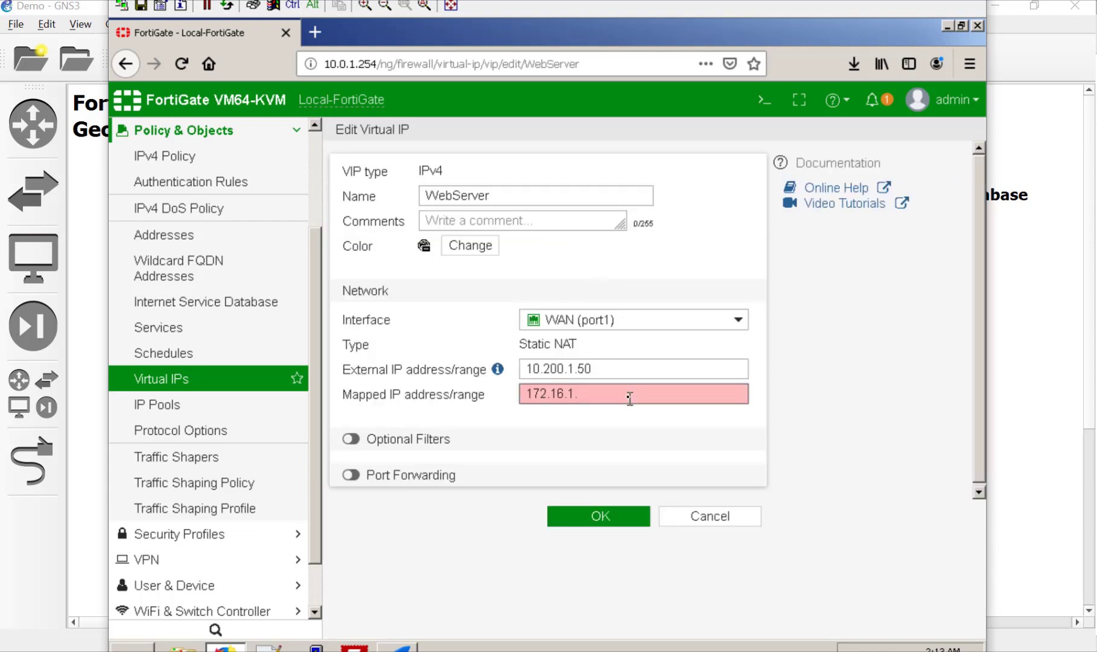
text(100)
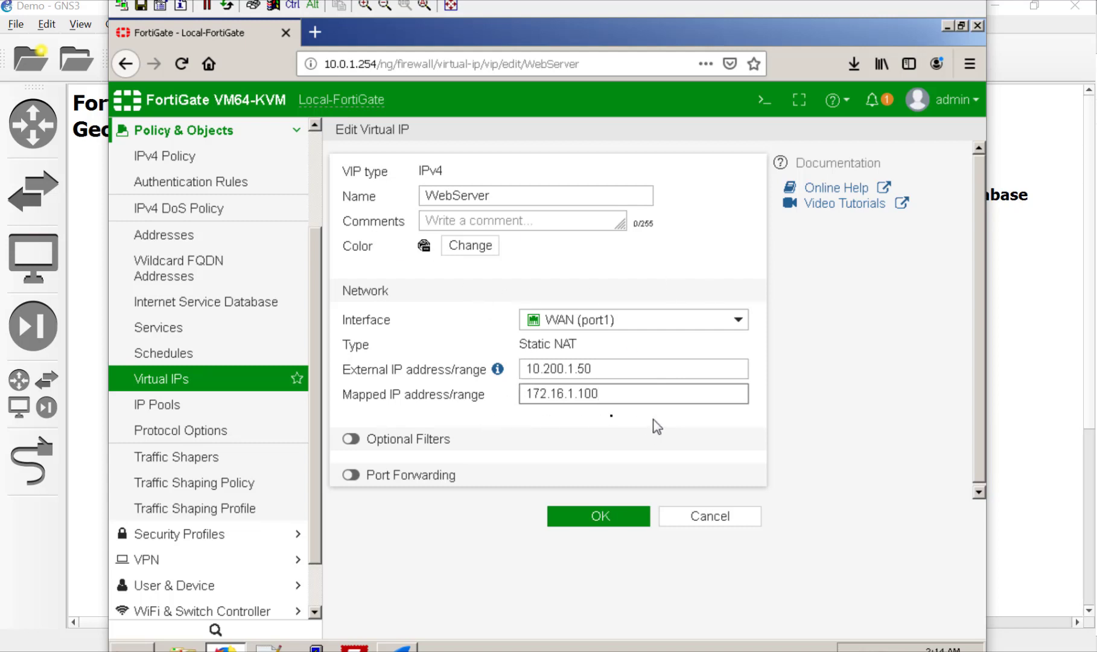
click(621, 518)
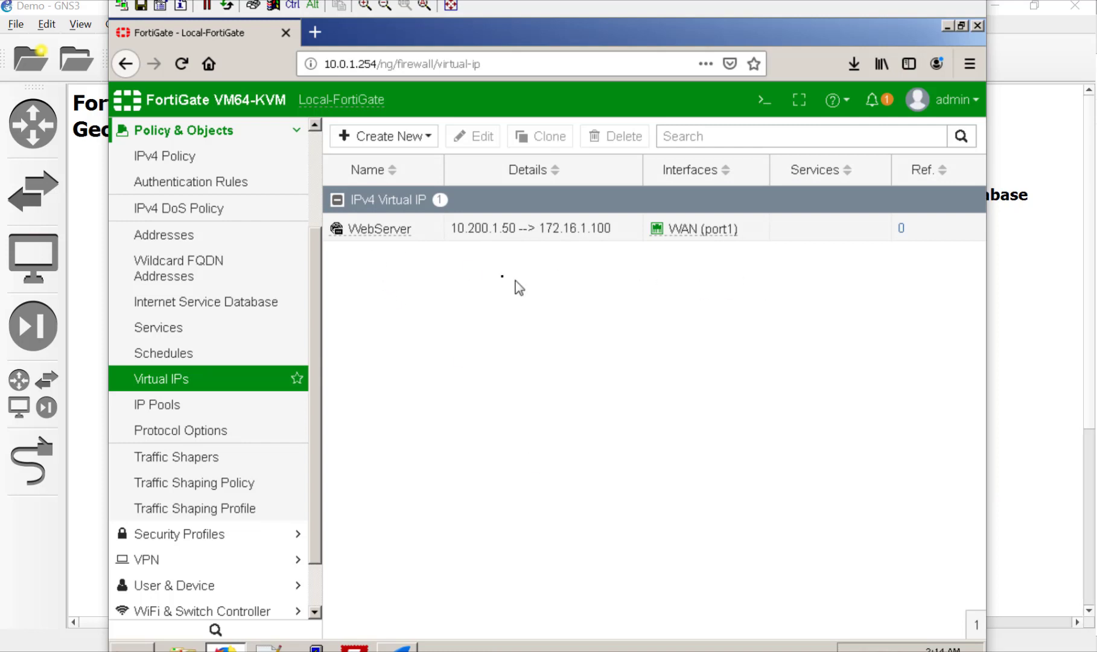
Create a new IPv4 policy named WebServer from WAN (port1) to DMZ (port2).
click(285, 156)
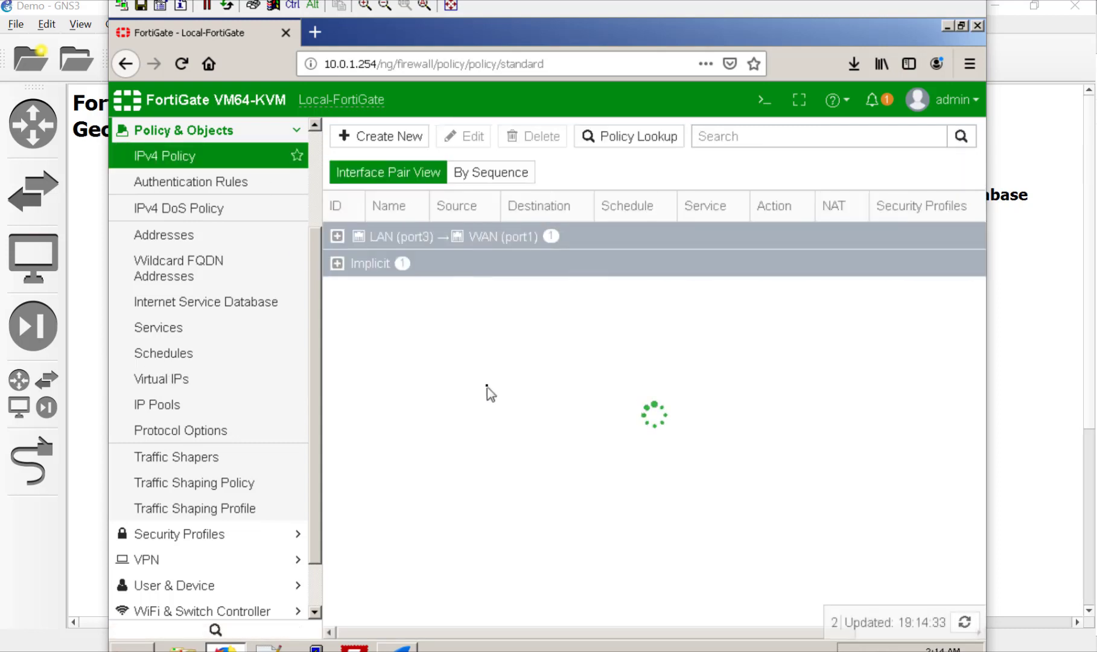
click(405, 142)
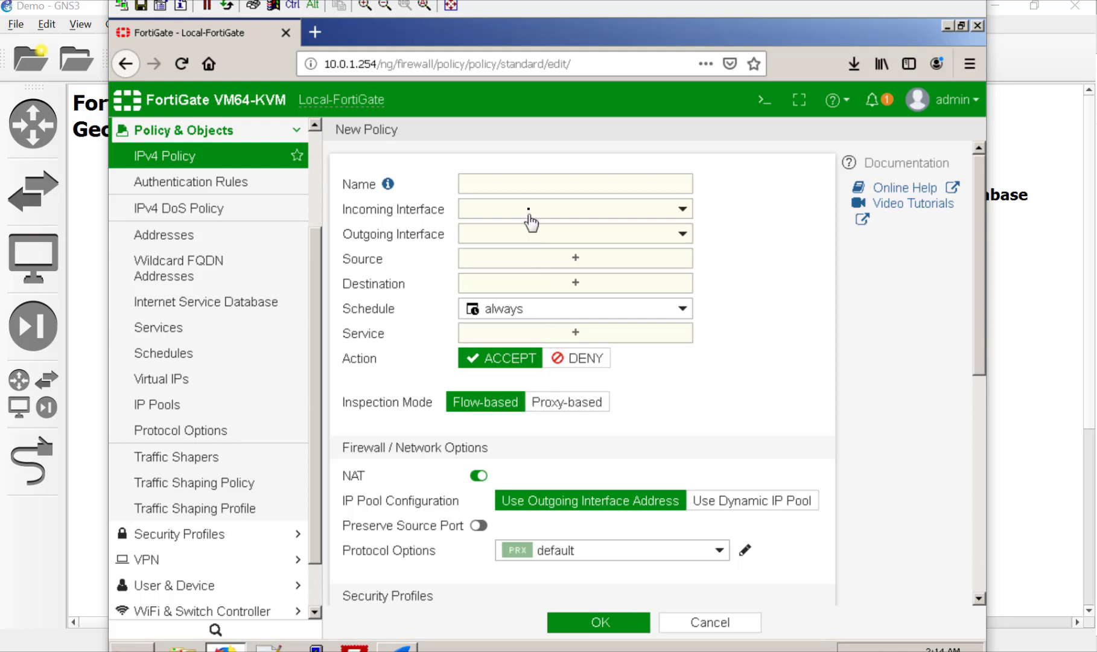
click(537, 182)
click(590, 213)
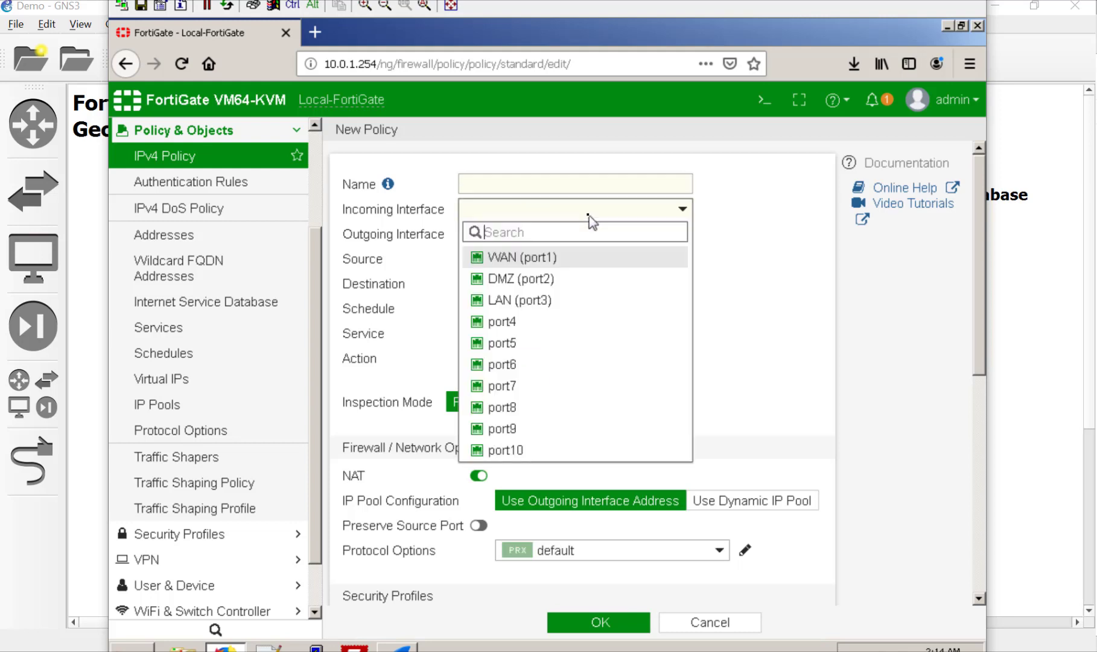
click(572, 185)
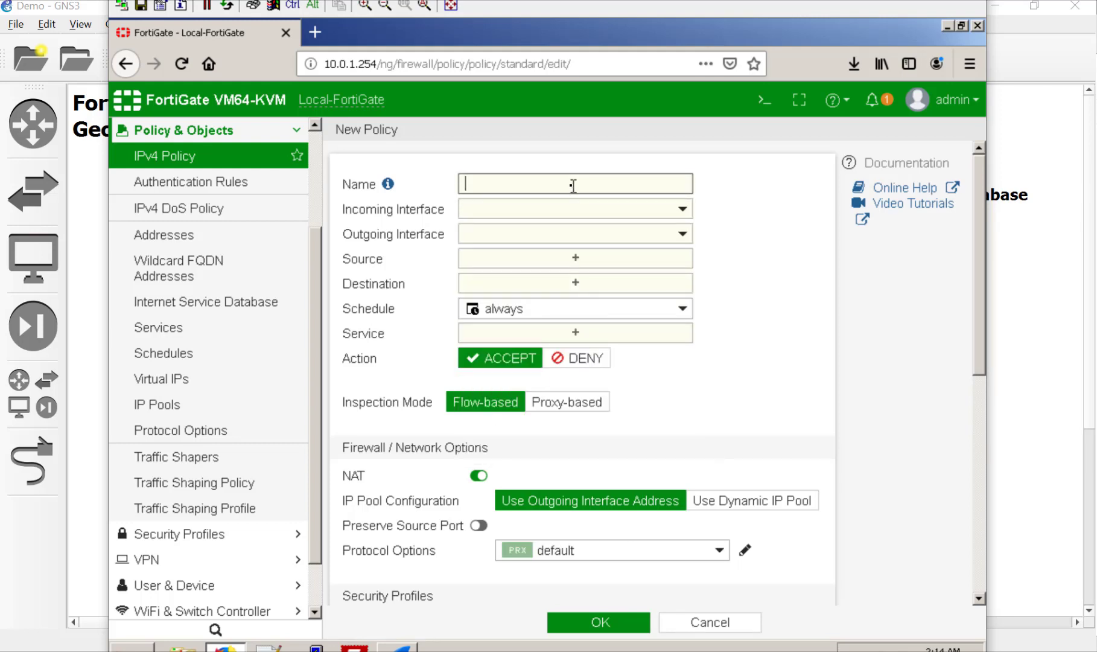
text(WebServer)
click(676, 211)
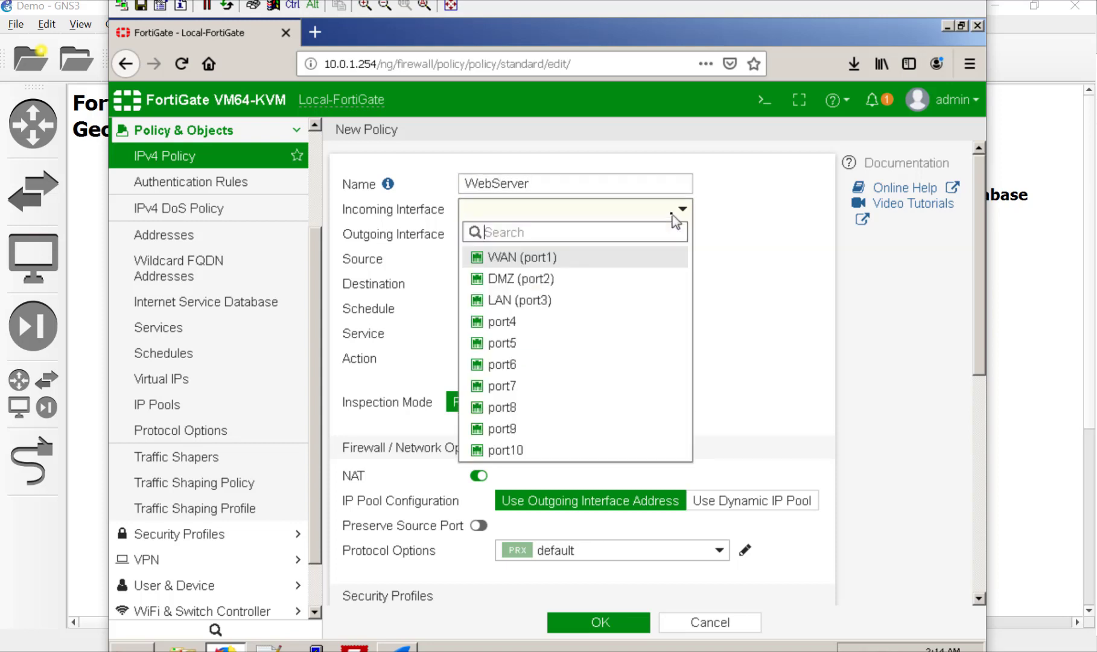
click(639, 261)
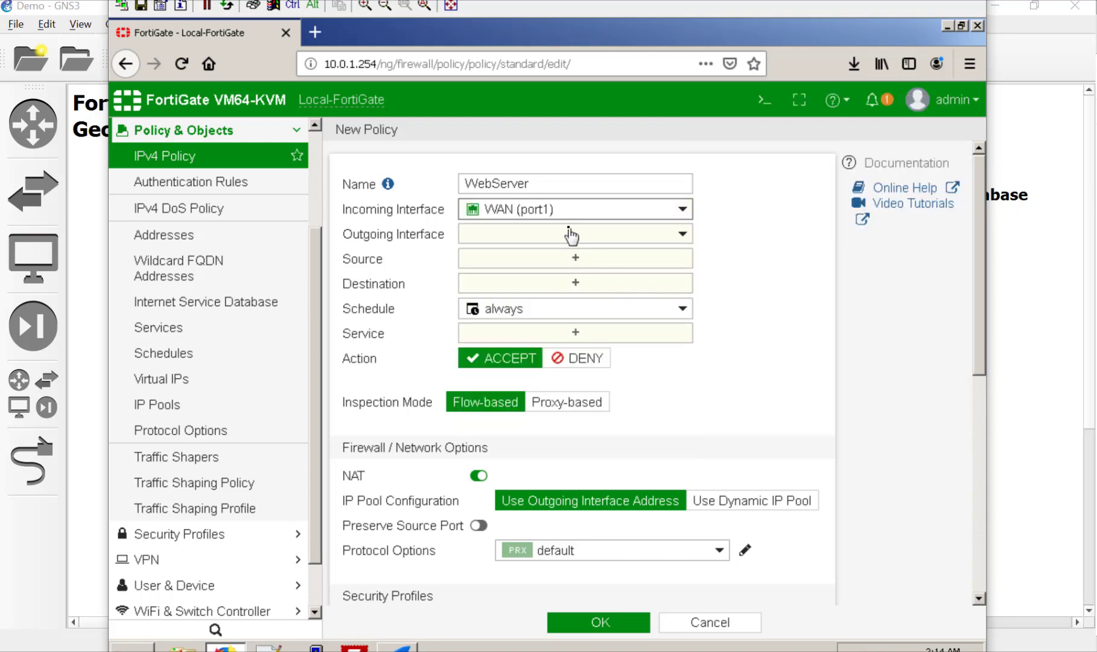
click(570, 236)
click(563, 305)
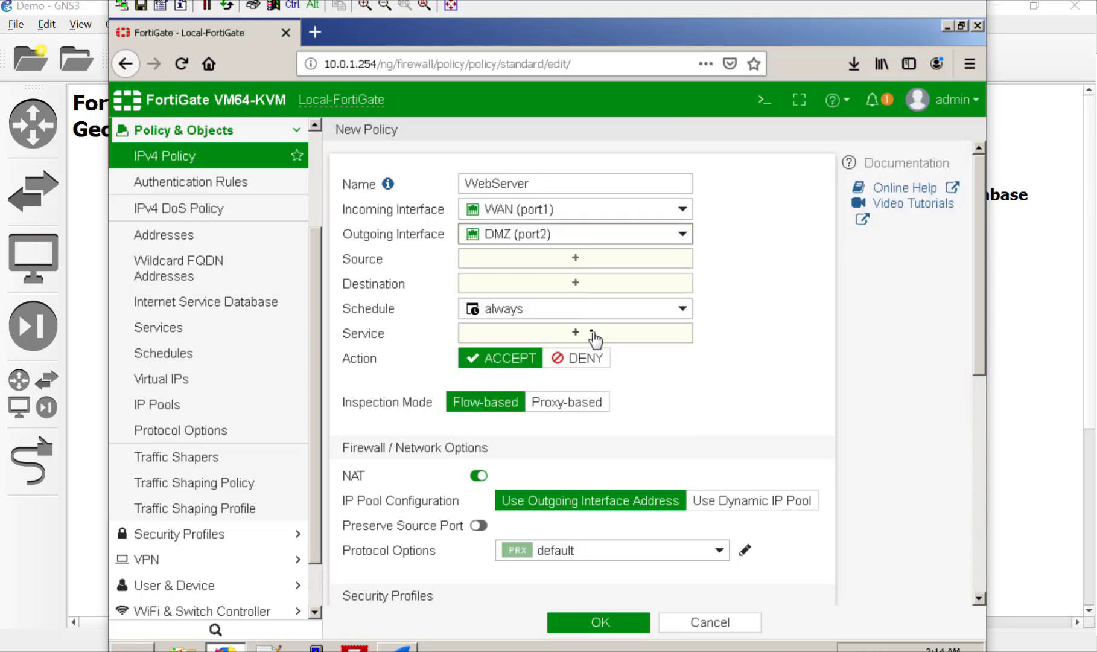
Set the policy source to all and the destination to the WebServer virtual IP.
click(567, 264)
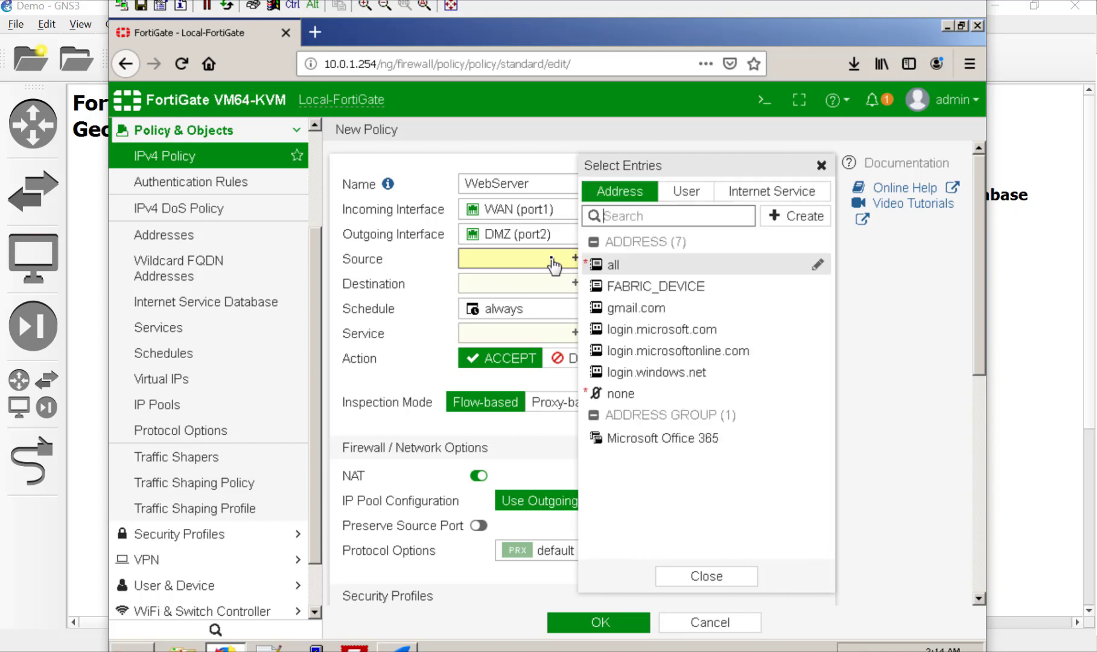
click(622, 274)
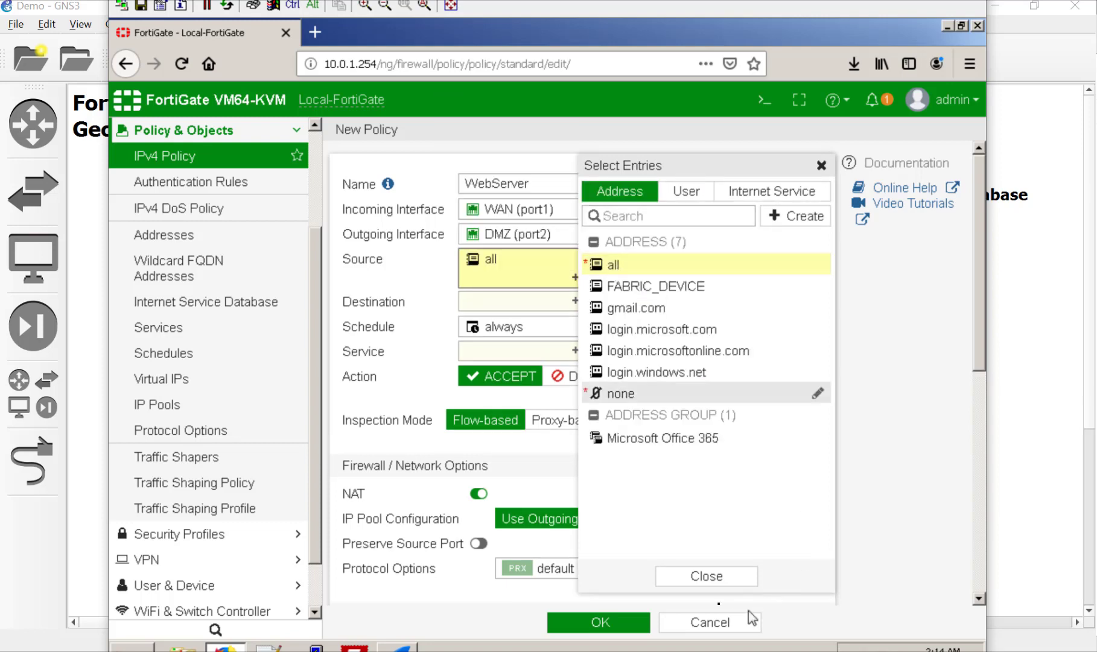
click(706, 577)
click(517, 302)
click(626, 482)
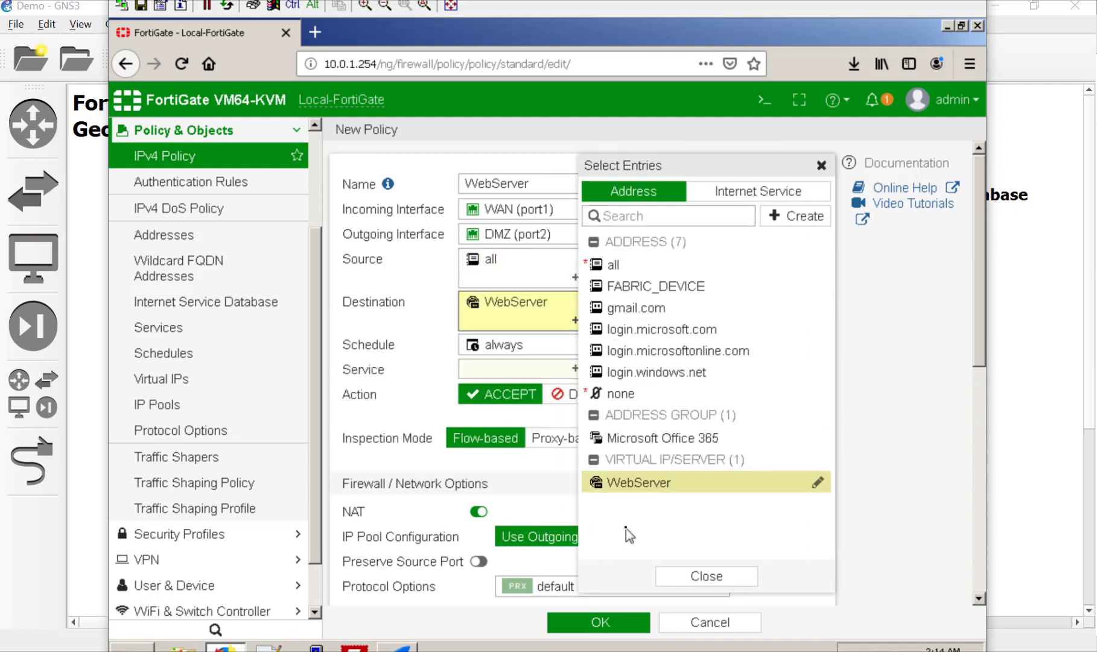
Allow HTTP and HTTPS services, turn NAT off, and save the WebServer policy.
click(480, 369)
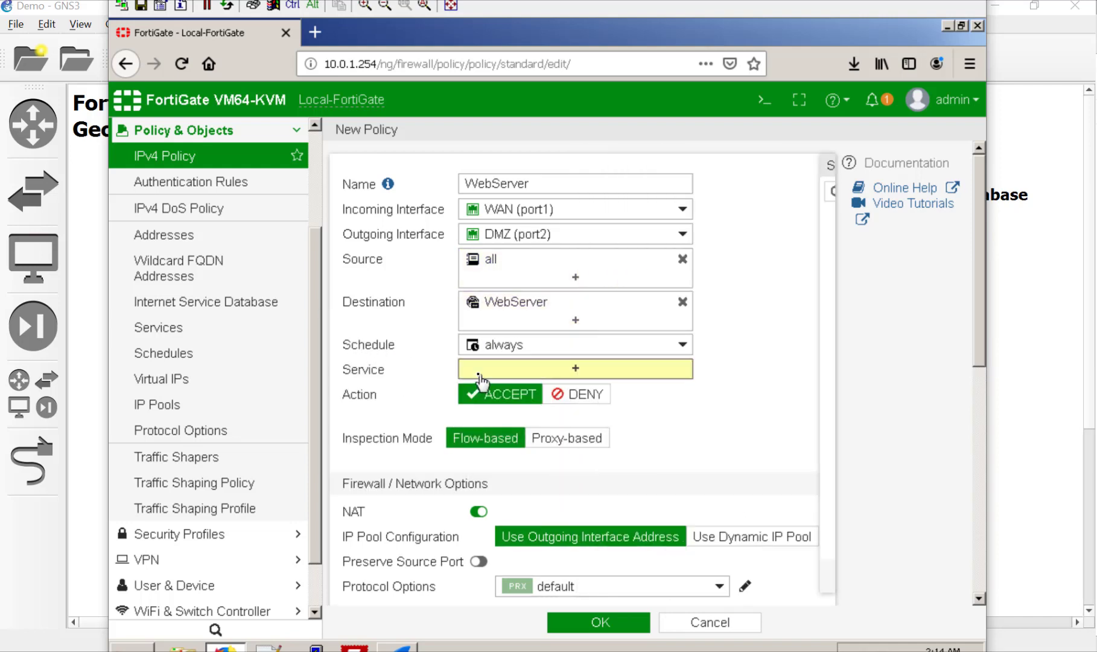
scroll(688, 369, down, 2)
click(621, 299)
click(624, 320)
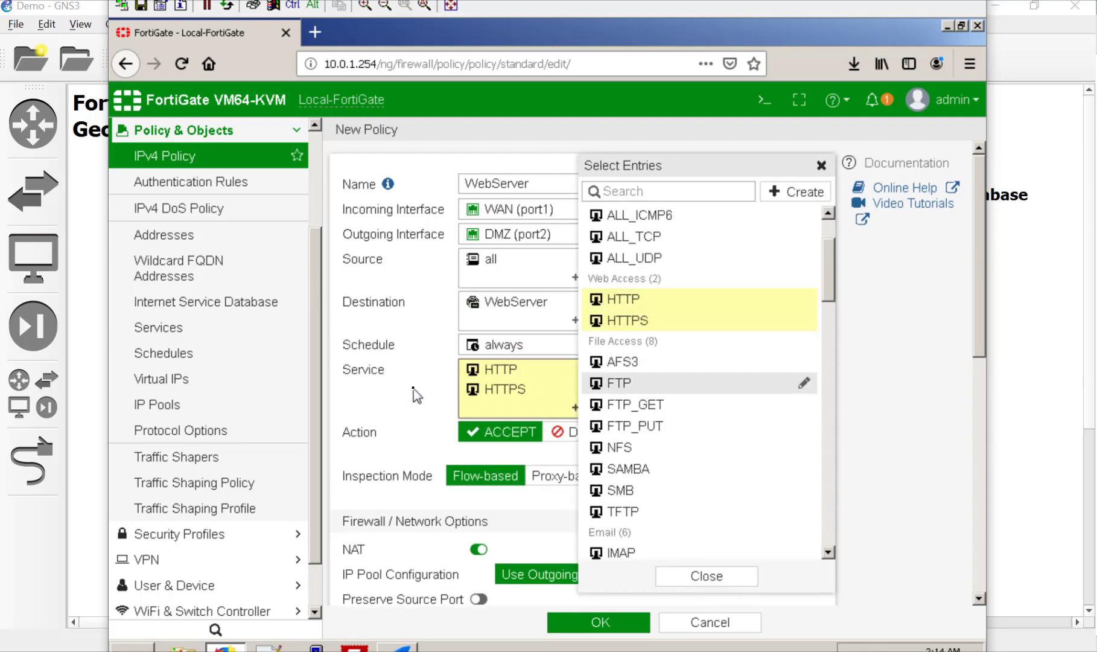
click(694, 577)
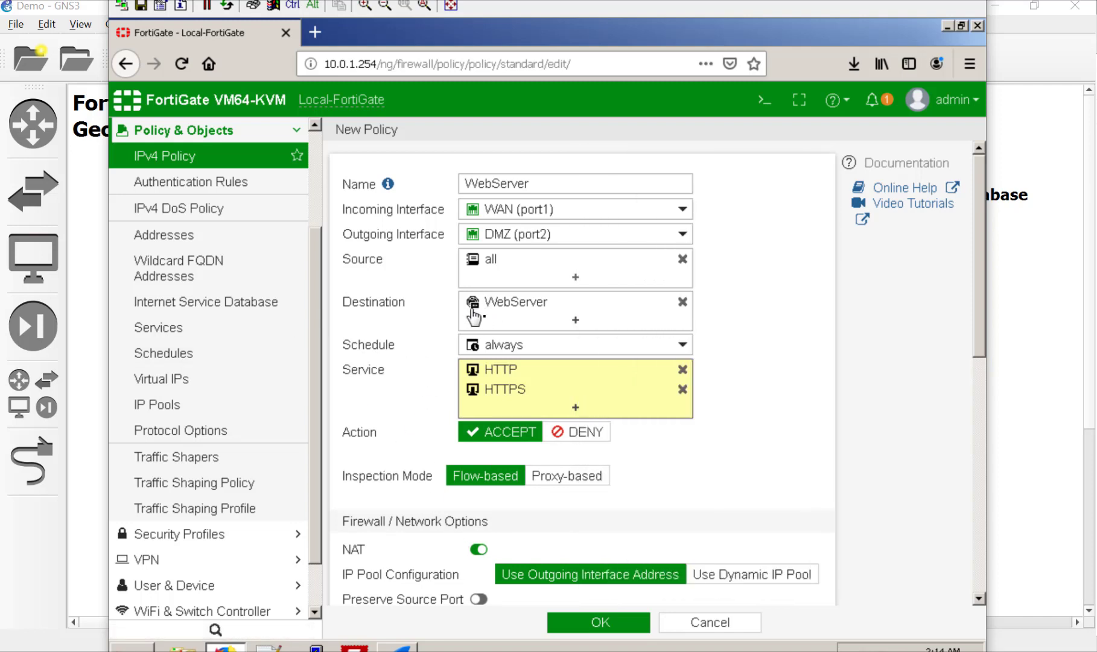
mouse_move(474, 312)
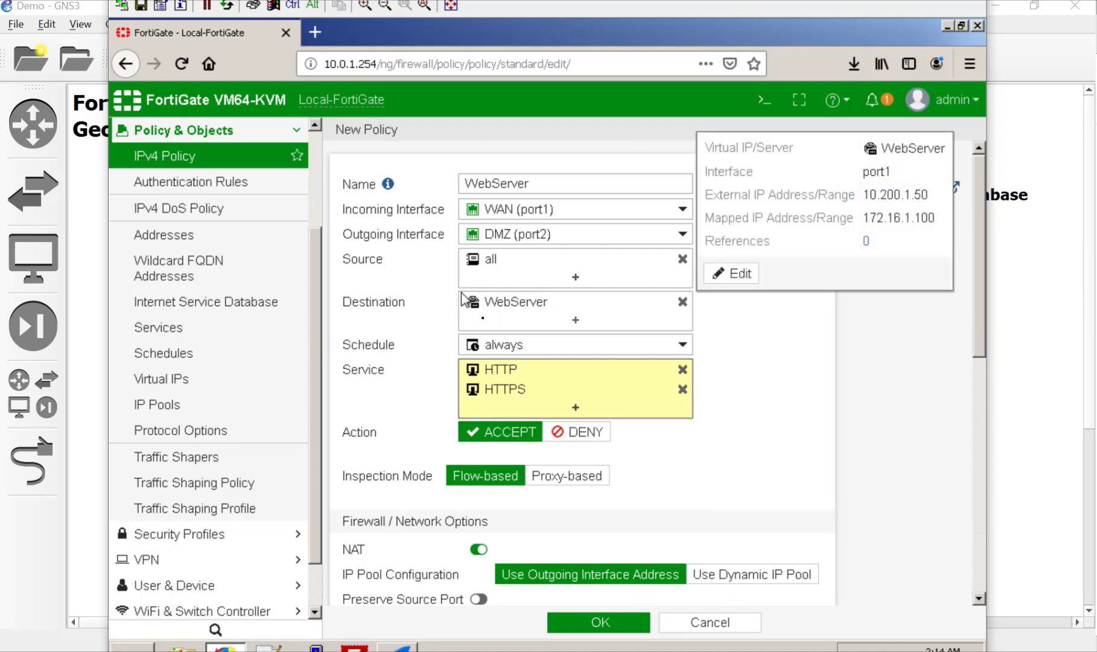
click(479, 549)
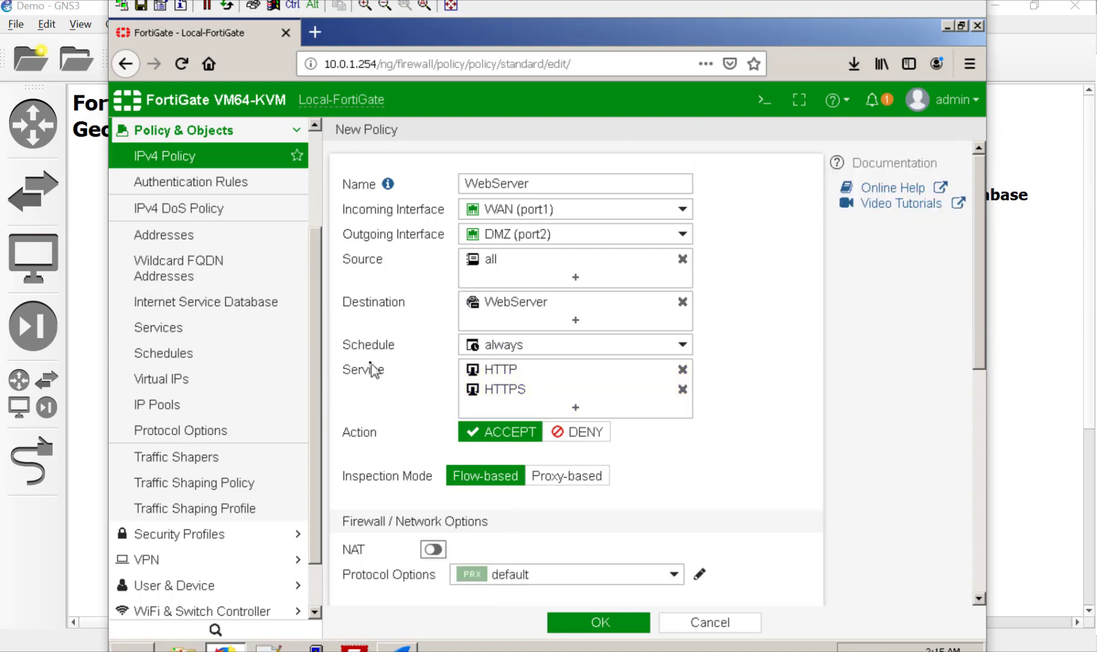
click(635, 623)
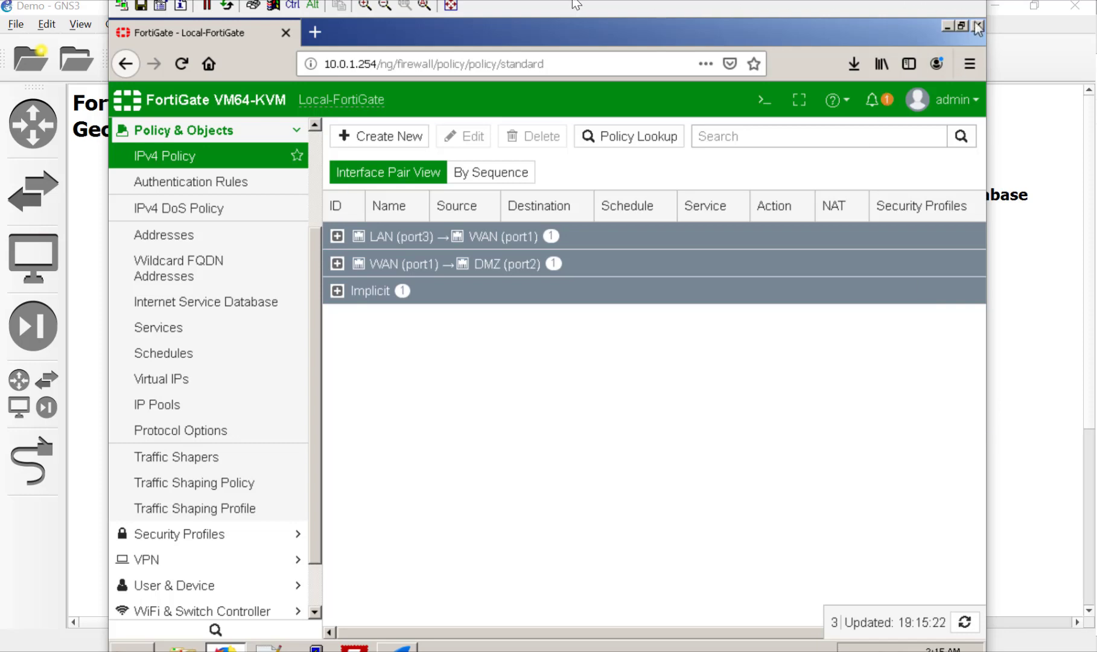
Close the Local-PC console and open Remote-PC's desktop console.
click(384, 6)
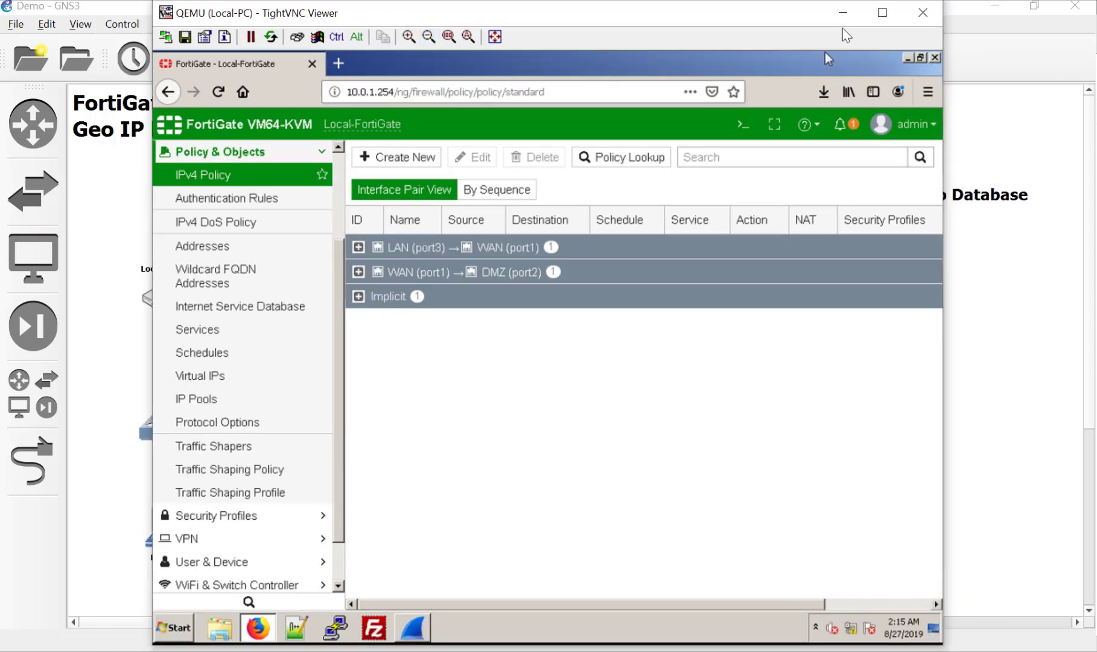
click(843, 12)
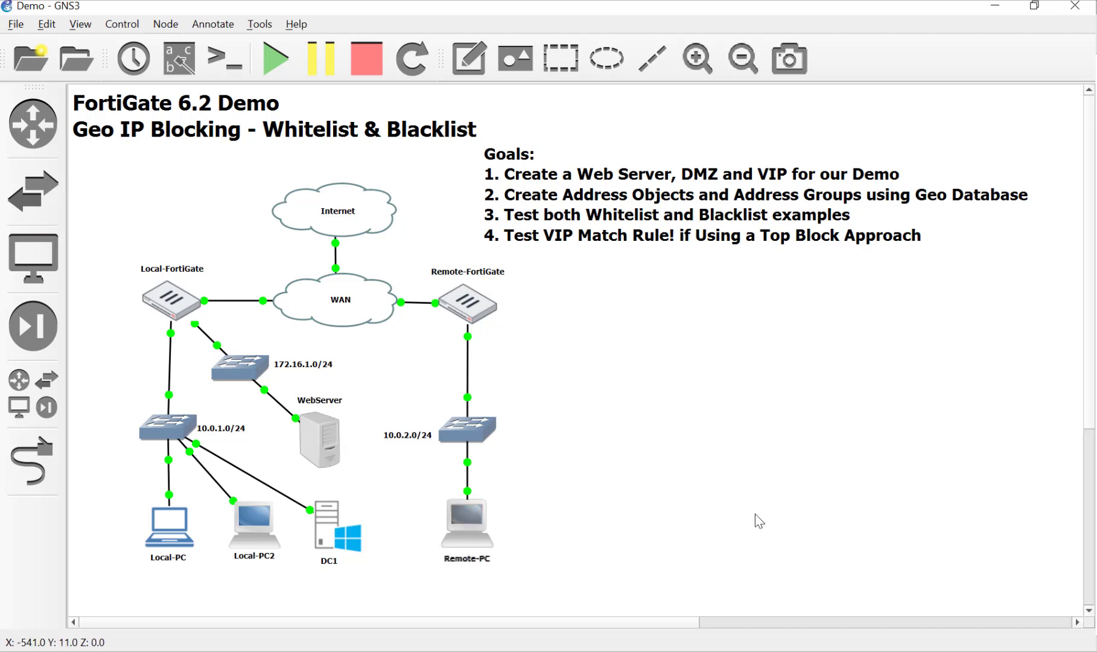
double_click(474, 516)
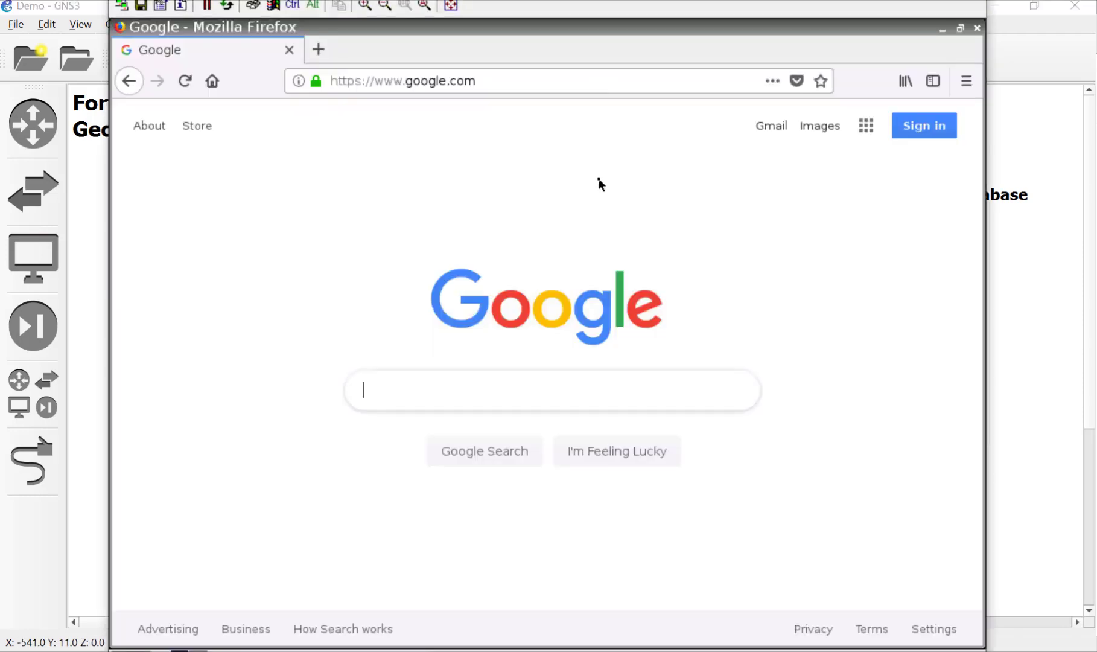
Load 10.200.1.50 in Firefox to show the Networkers' Toolkit page.
click(607, 78)
drag(607, 78, 245, 81)
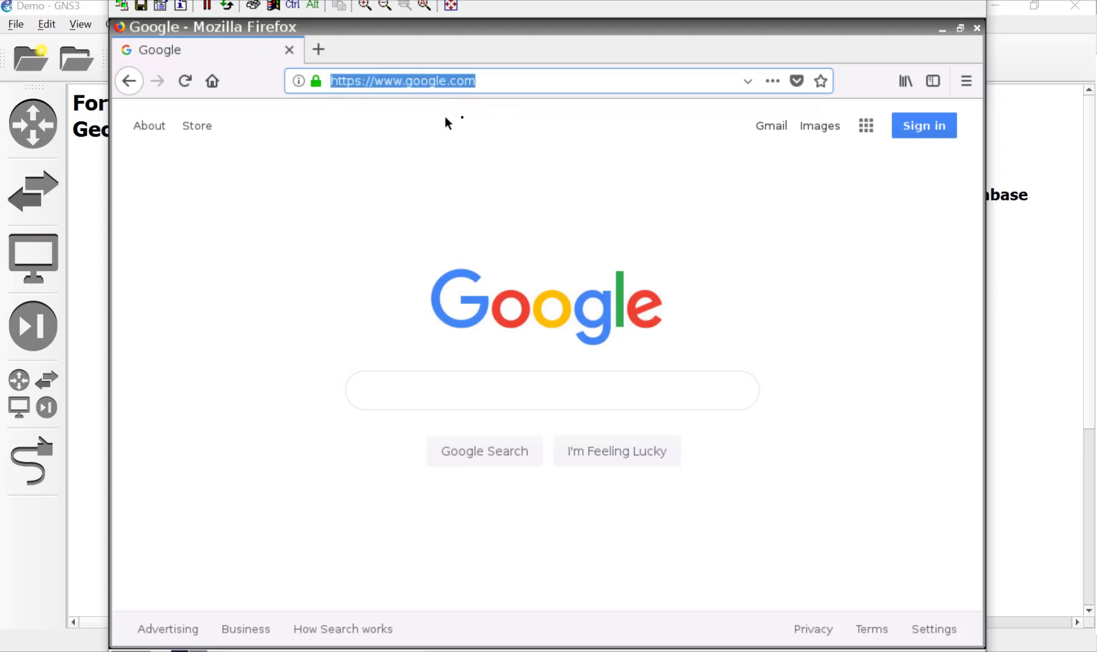
text(10)
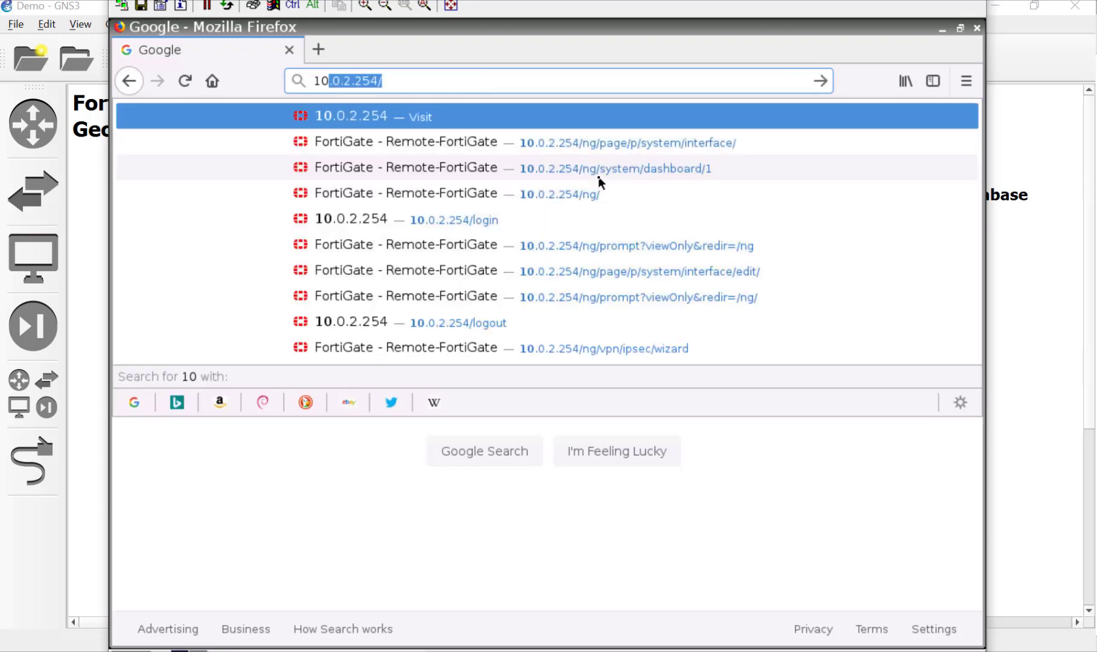
text(.200.)
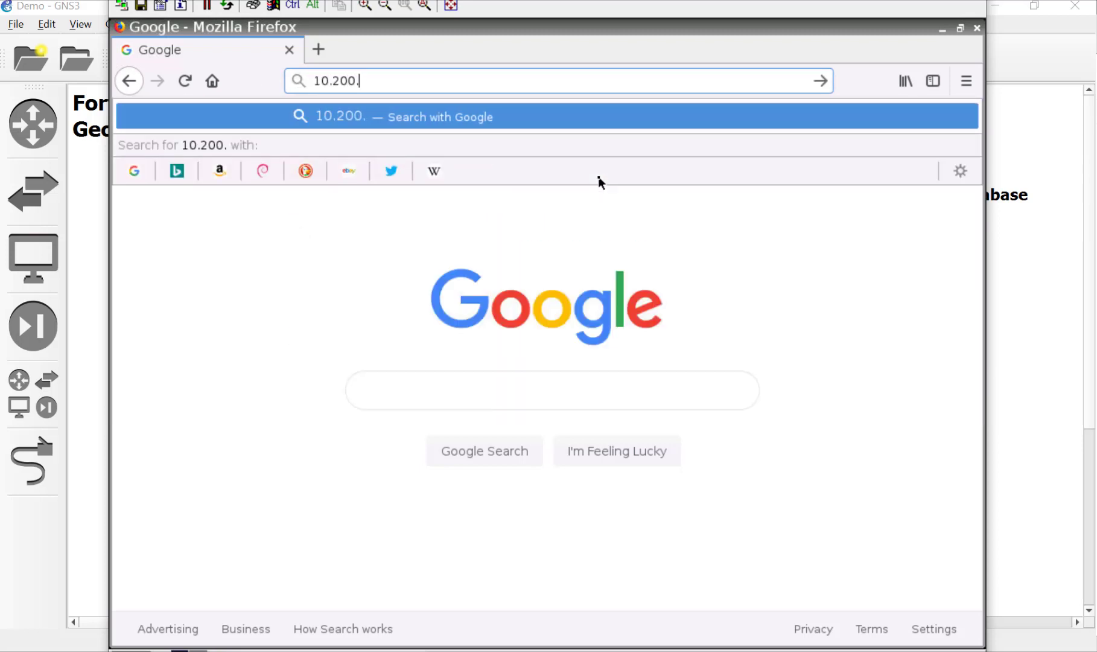
text(1.50)
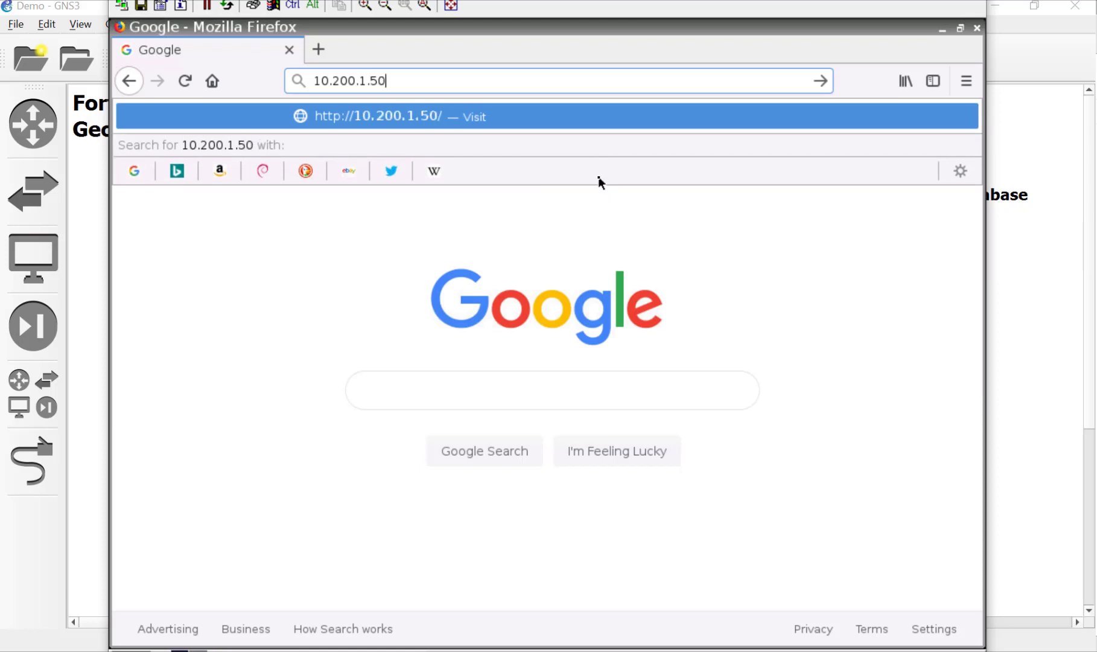
key(Return)
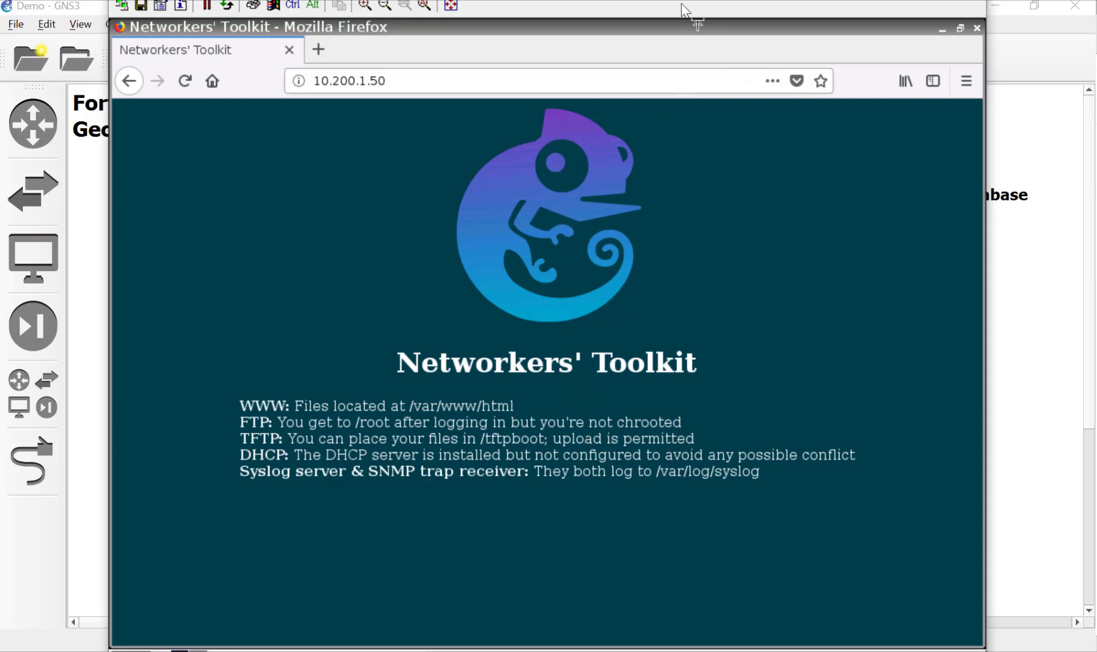
click(385, 7)
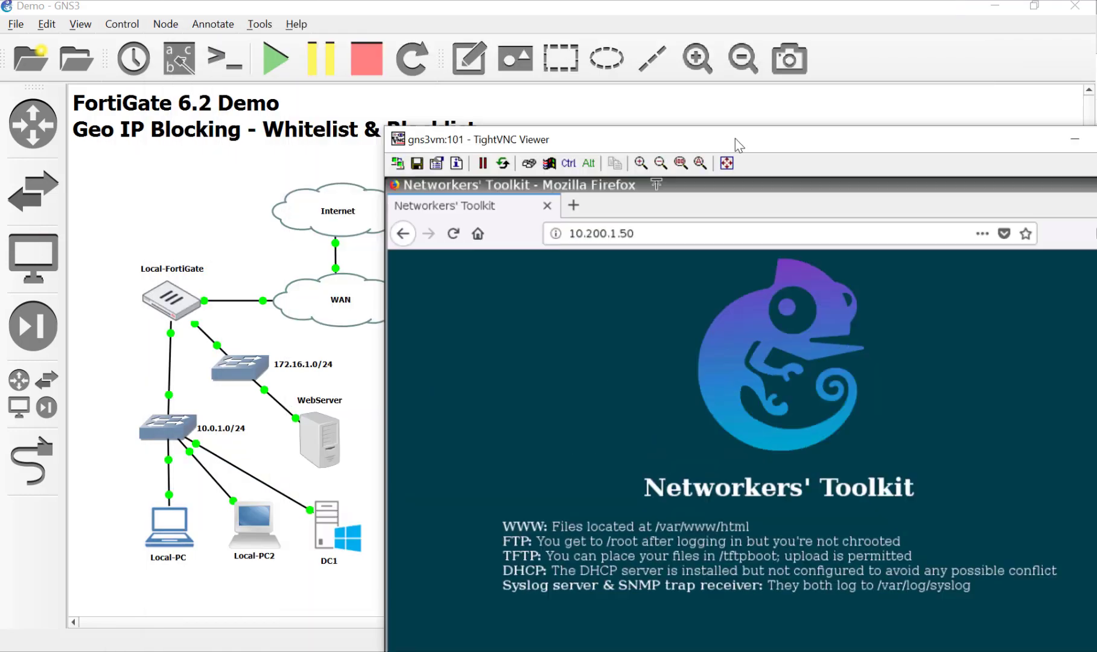
drag(737, 143, 483, 253)
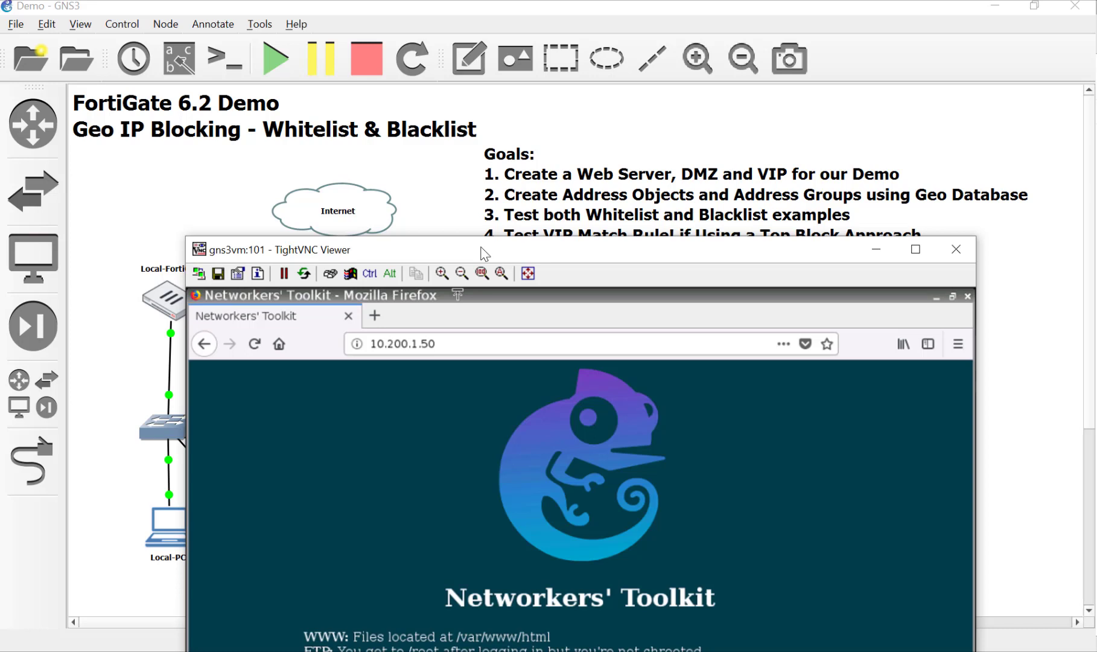
mouse_move(484, 252)
mouse_down()
mouse_move(484, 104)
mouse_move(461, 60)
mouse_move(696, 419)
mouse_move(653, 379)
mouse_move(676, 186)
mouse_move(676, 229)
mouse_move(677, 201)
mouse_move(501, 156)
mouse_move(486, 363)
mouse_move(488, 256)
mouse_up()
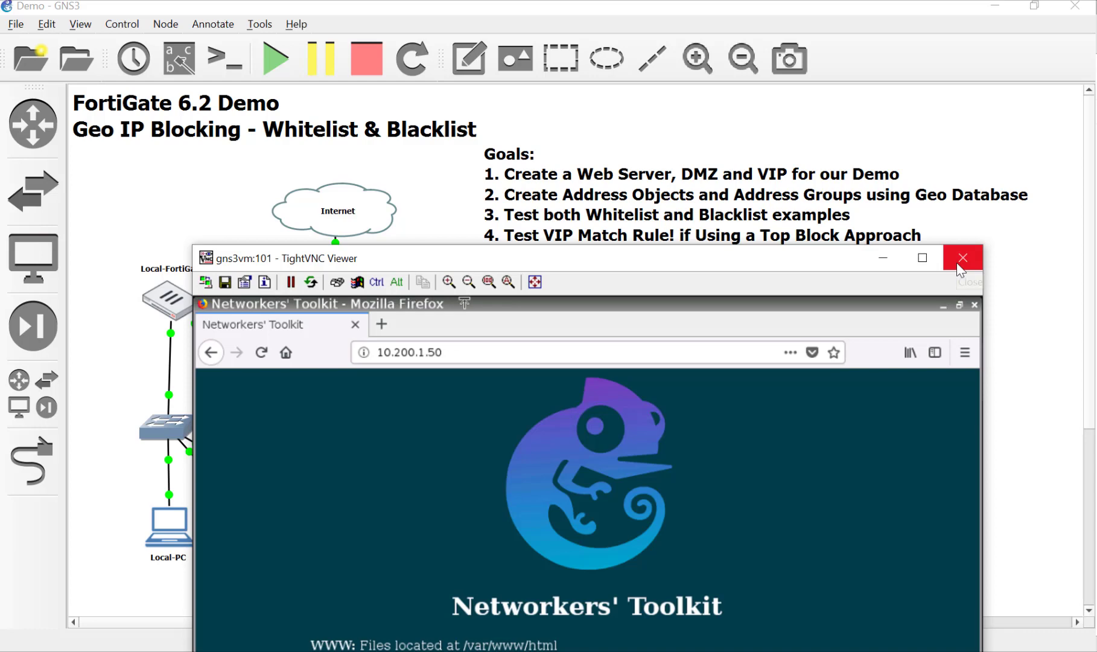